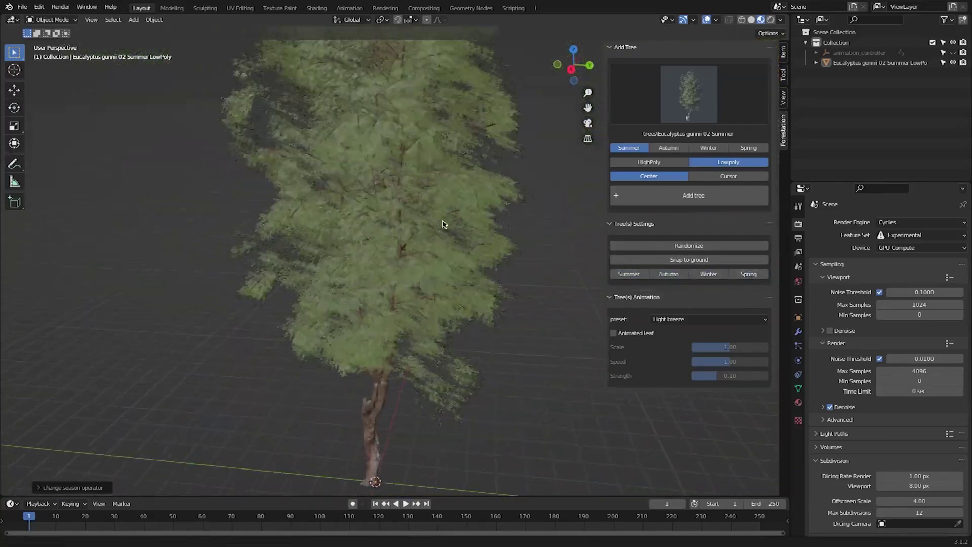
scroll(523, 290, up, 6)
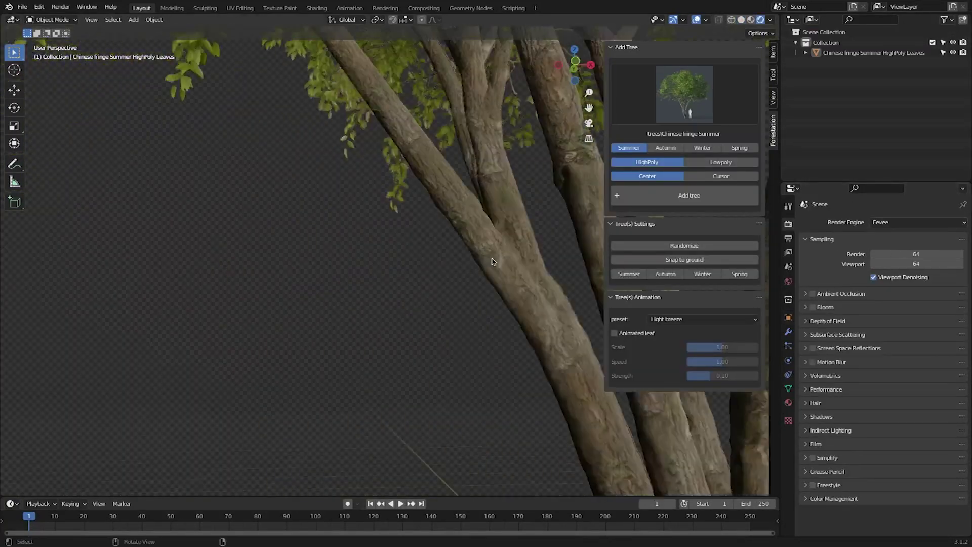
middle_drag(493, 260, 455, 238)
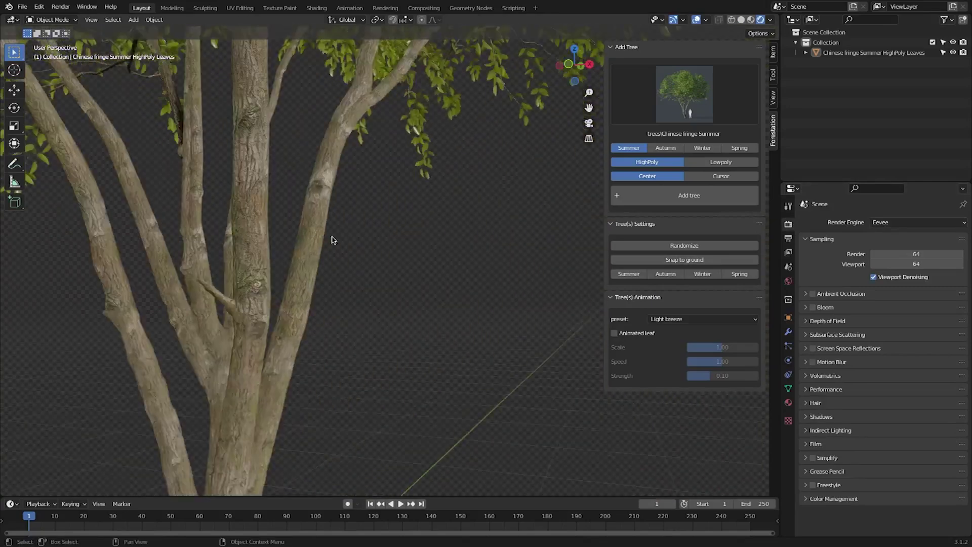
scroll(397, 199, up, 4)
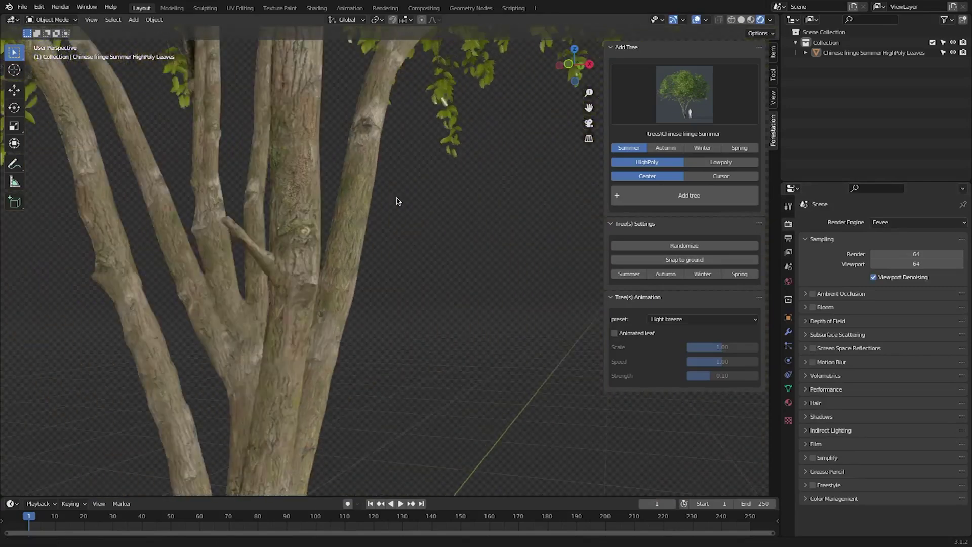
middle_drag(329, 229, 365, 243)
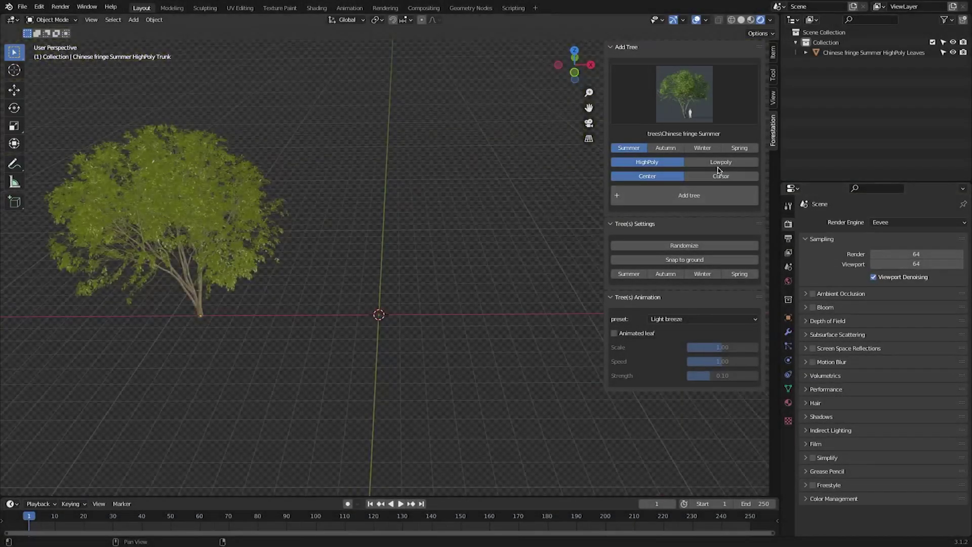
Step: Add a Lowpoly Chinese fringe Summer tree at the scene center and move it along X, away from the high-poly tree
click(721, 162)
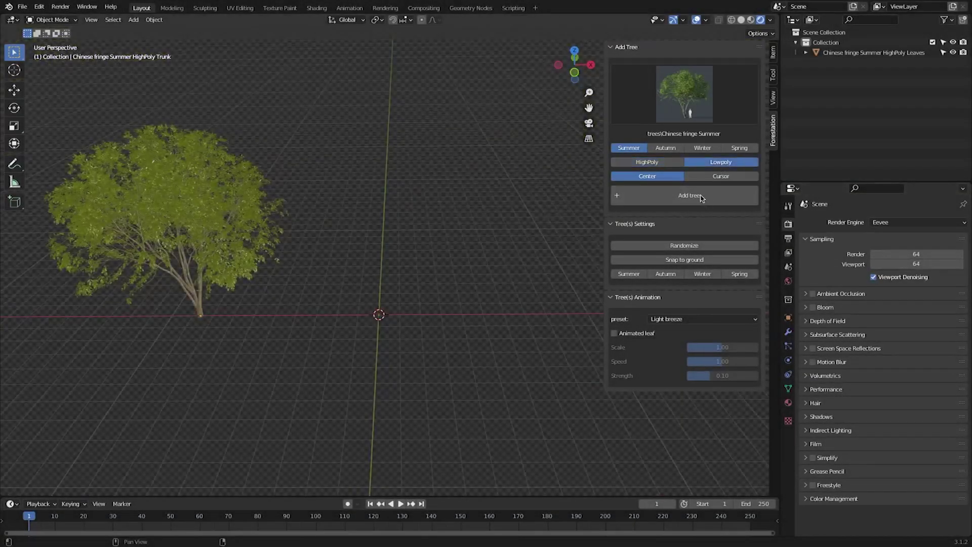
click(711, 200)
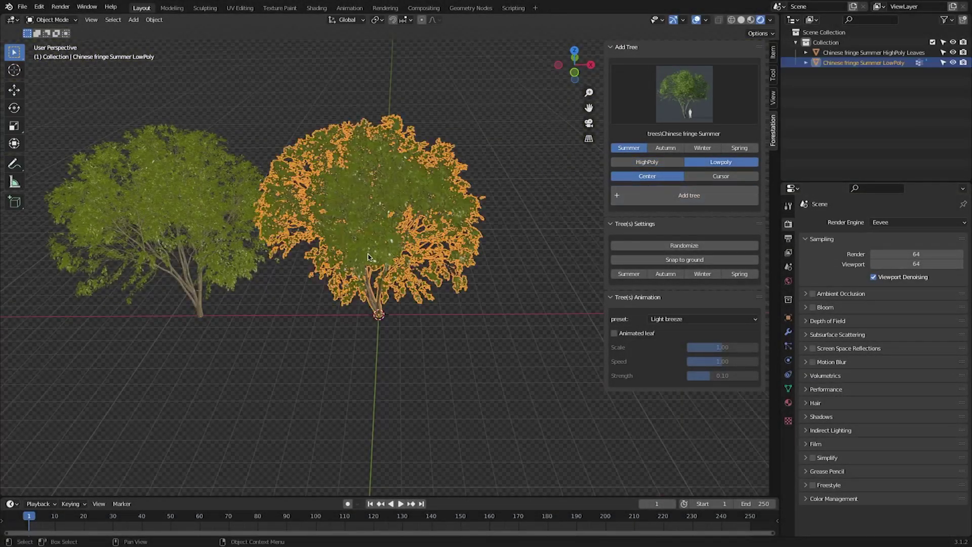
key(g)
key(x)
click(325, 320)
Step: Compare the trunk geometry and bark detail of the low-poly and high-poly Chinese fringe trees up close
scroll(314, 305, up, 3)
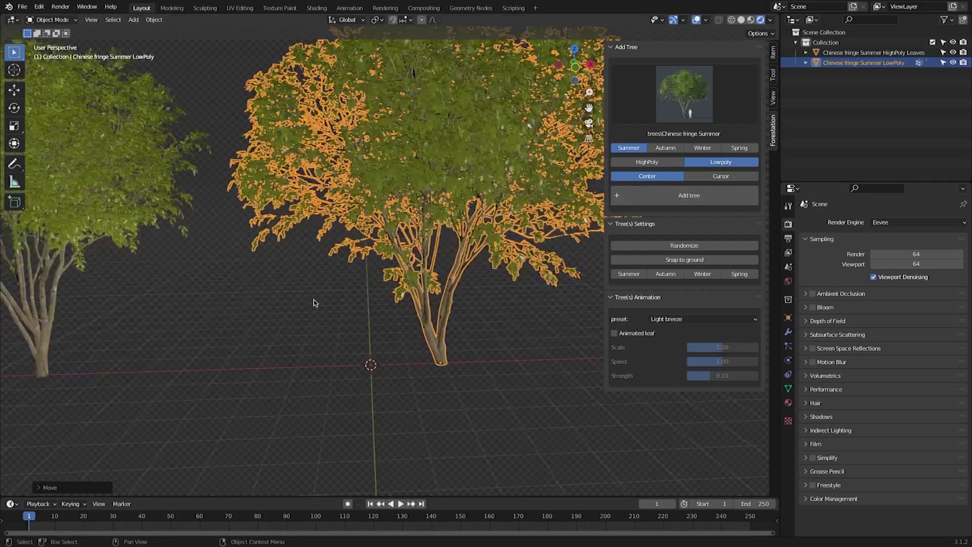
click(259, 276)
scroll(412, 292, up, 3)
middle_drag(440, 315, 445, 222)
click(445, 222)
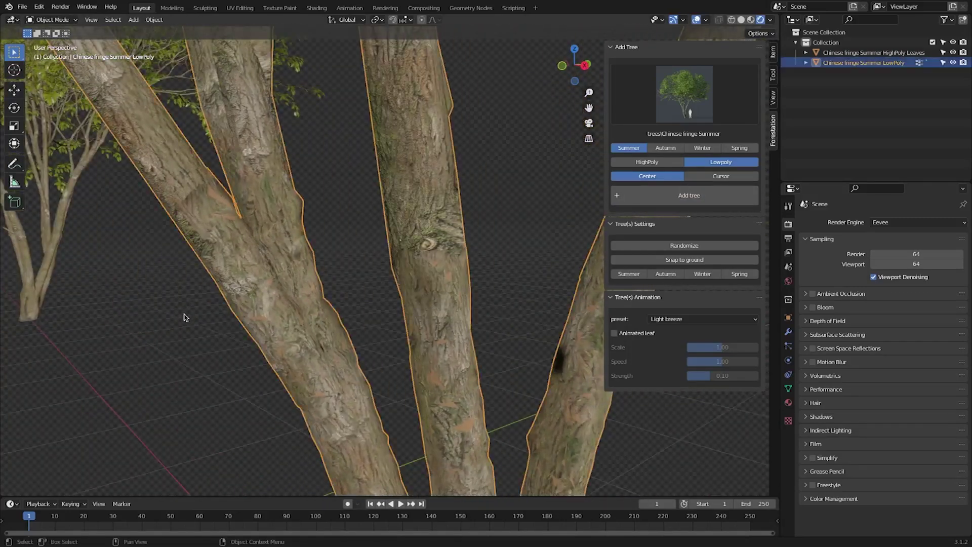
click(62, 278)
click(65, 267)
key(KP_Decimal)
scroll(293, 305, up, 5)
middle_drag(372, 302, 348, 305)
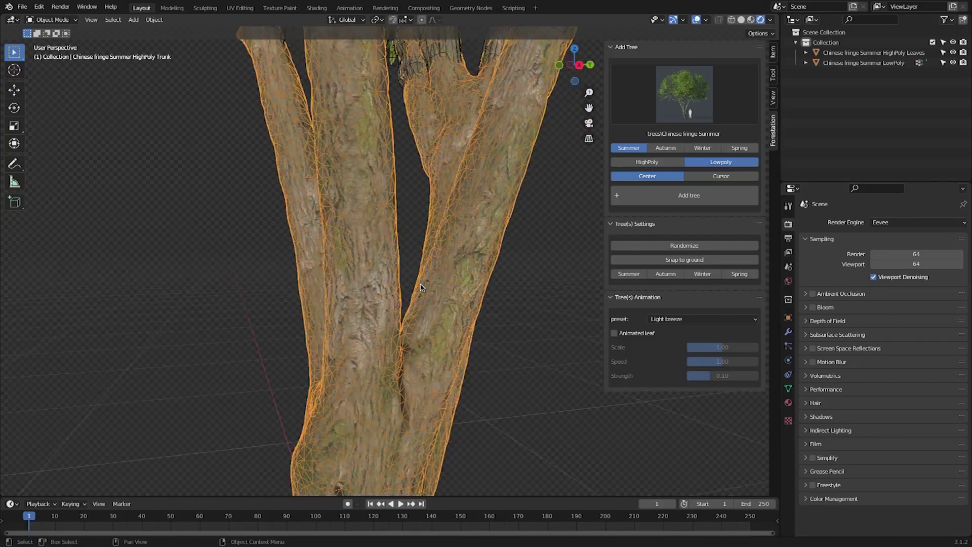
middle_drag(375, 292, 168, 276)
click(541, 324)
scroll(486, 307, down, 5)
scroll(397, 258, down, 5)
scroll(397, 258, up, 6)
mouse_move(375, 244)
middle_down()
mouse_move(363, 240)
mouse_move(385, 243)
middle_up()
scroll(363, 240, down, 5)
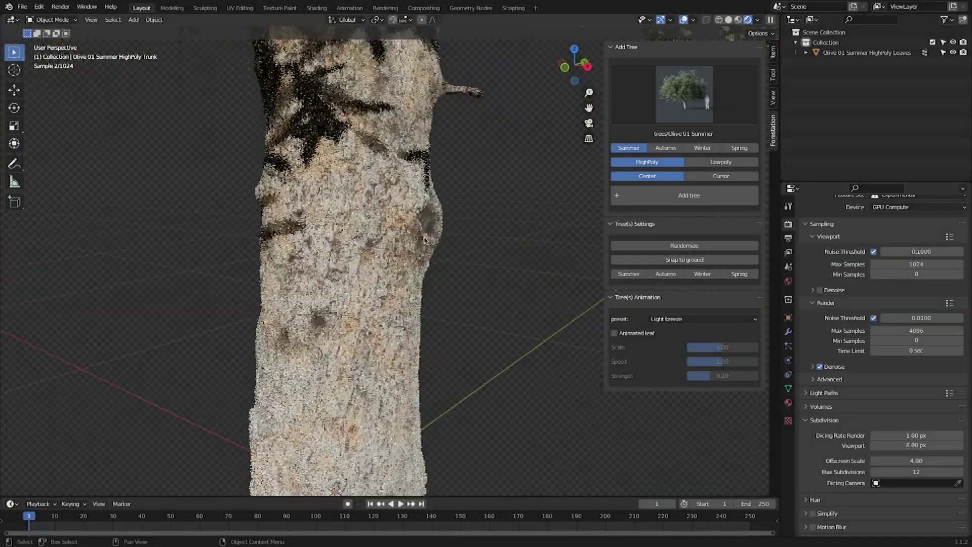
Step: Set the viewport dicing rate to 2 px for the close-up of the olive tree's trunk
scroll(425, 241, up, 3)
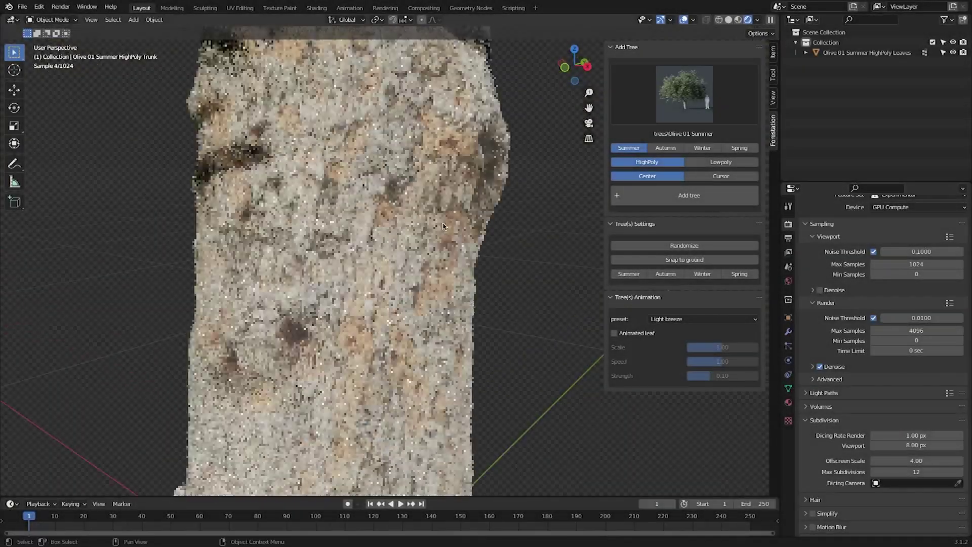
shift+middle_drag(424, 241, 454, 242)
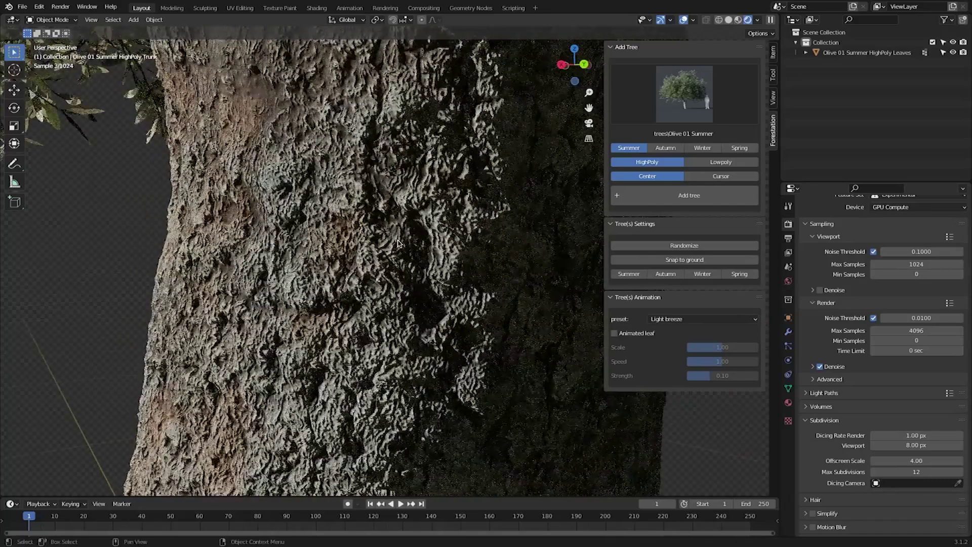
scroll(454, 242, up, 2)
click(912, 448)
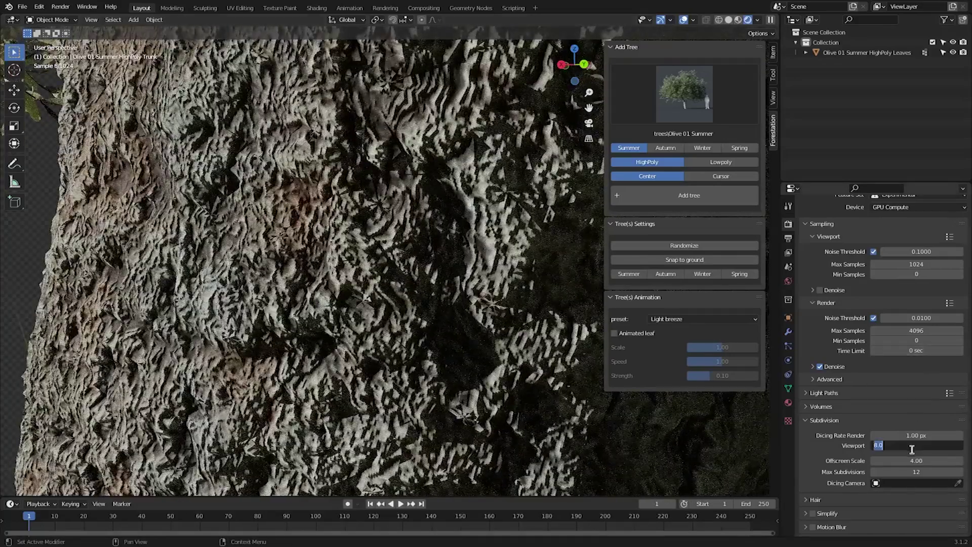
text(2)
key(Return)
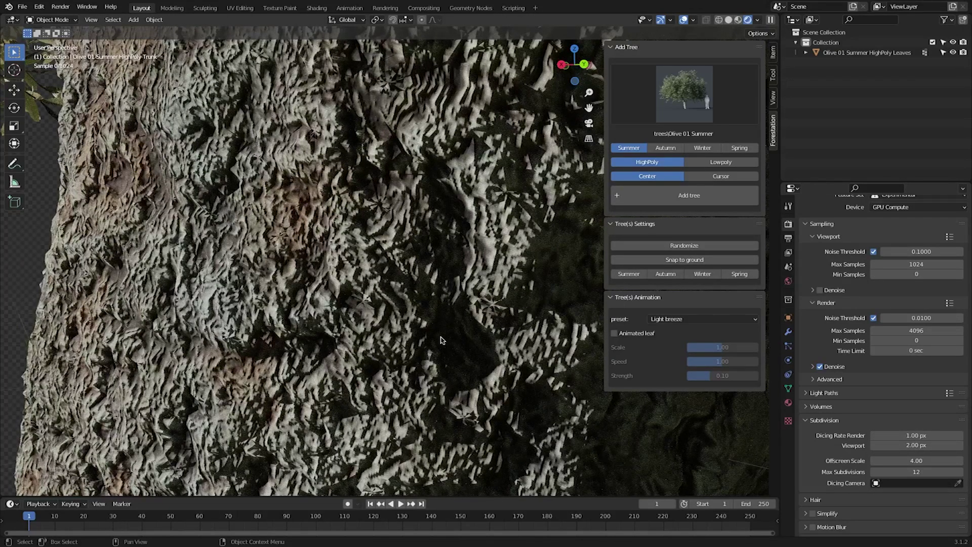
Step: Examine the olive trunk's bark displacement and the hollow in the trunk up close
scroll(440, 341, down, 3)
scroll(441, 340, up, 3)
scroll(417, 296, down, 2)
middle_drag(417, 296, 449, 293)
scroll(425, 253, down, 3)
shift+middle_drag(431, 66, 404, 213)
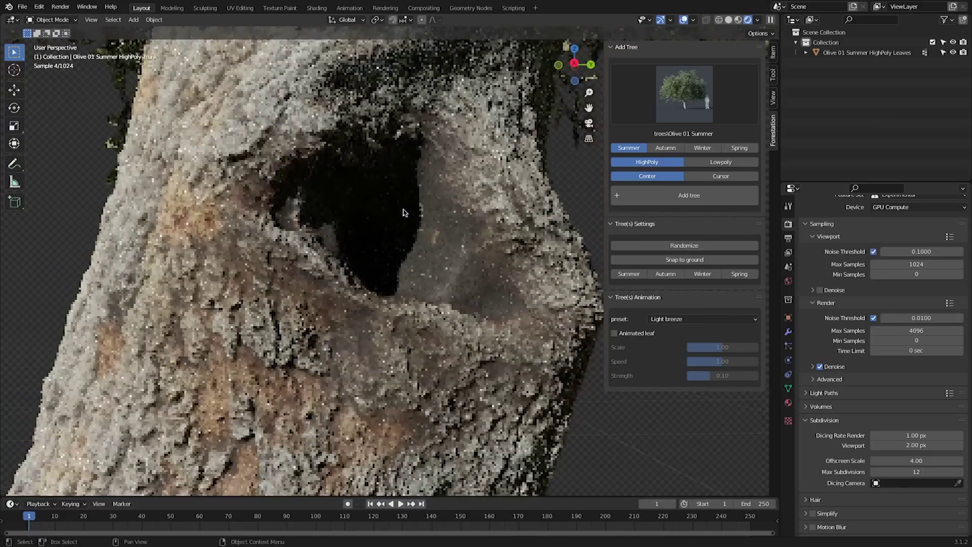
middle_drag(314, 296, 395, 258)
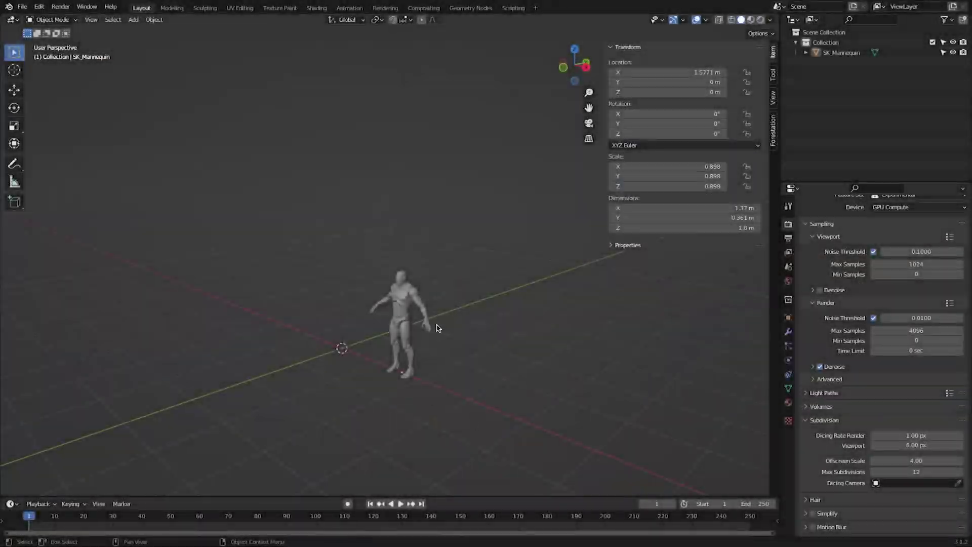
Step: Add a Lowpoly Small maple Summer tree at the center beside the mannequin for scale and delete it
click(438, 329)
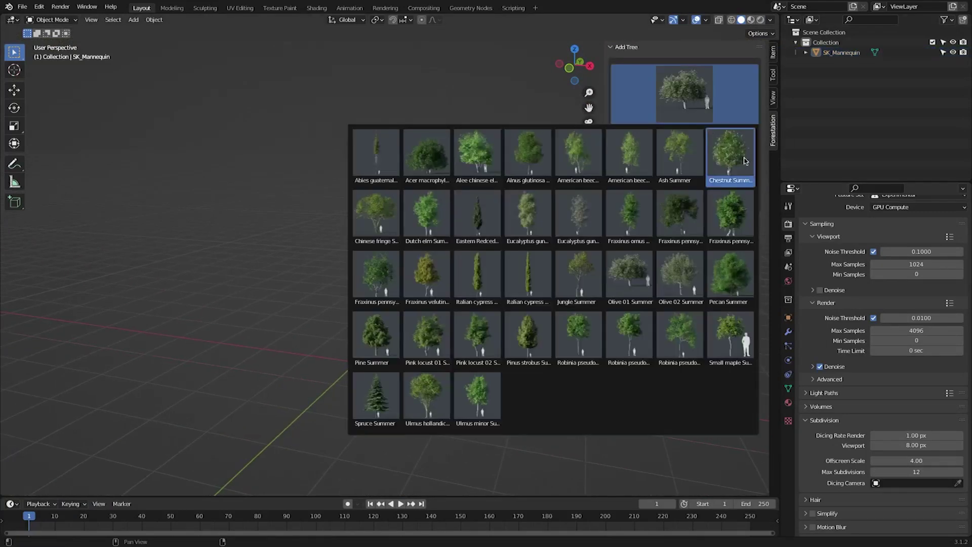
click(744, 331)
click(721, 162)
click(689, 196)
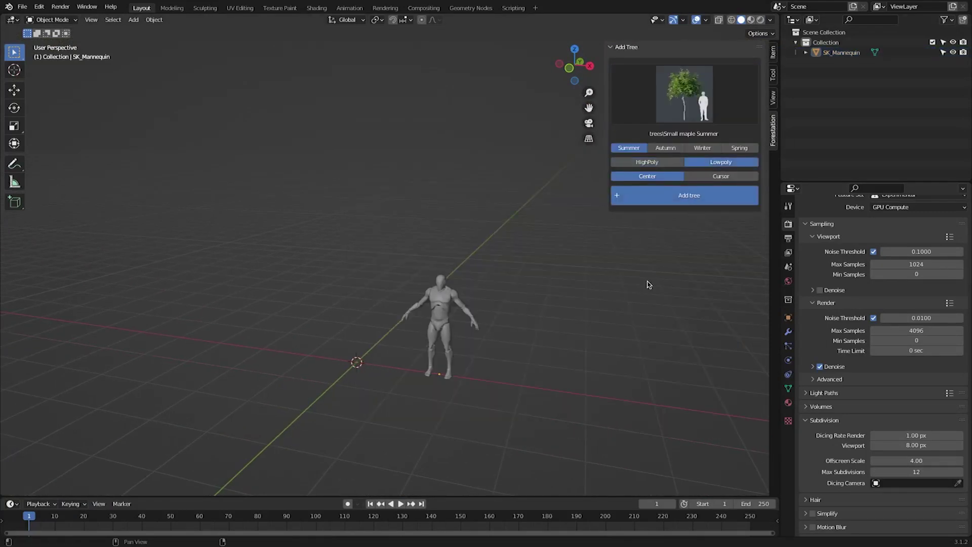
scroll(529, 267, up, 3)
key(Return)
Step: Add a Lowpoly Italian cypress 02 Summer tree at the center beside the mannequin and delete it
click(684, 94)
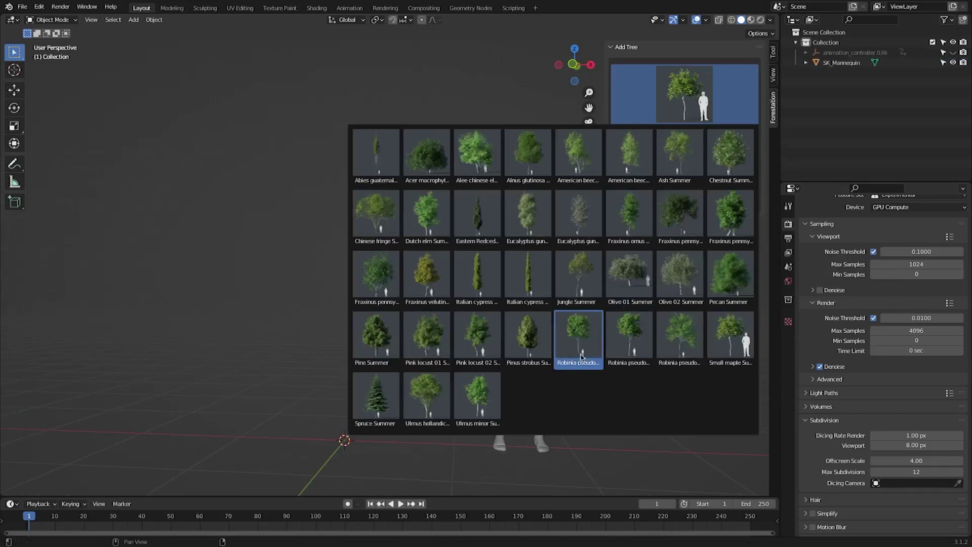
click(528, 282)
click(688, 194)
key(x)
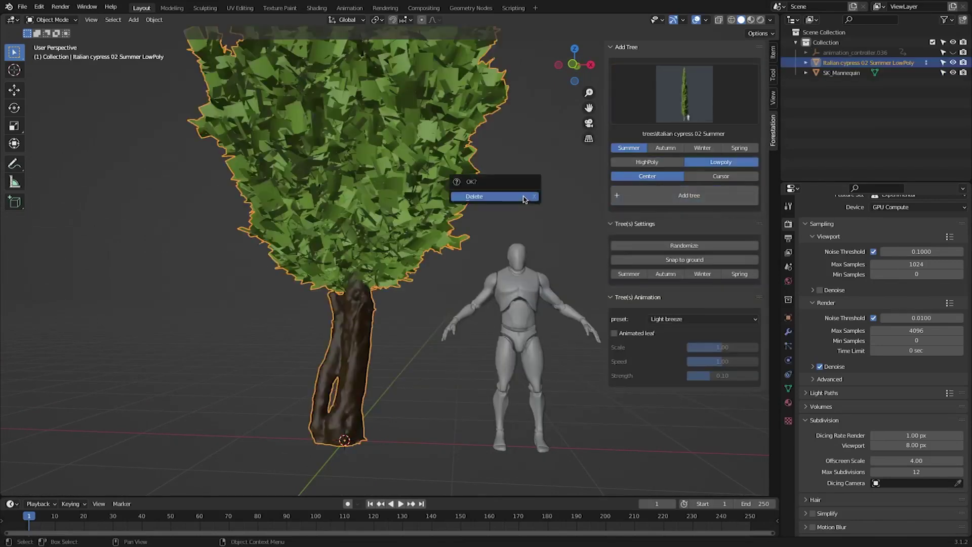
key(Return)
click(684, 93)
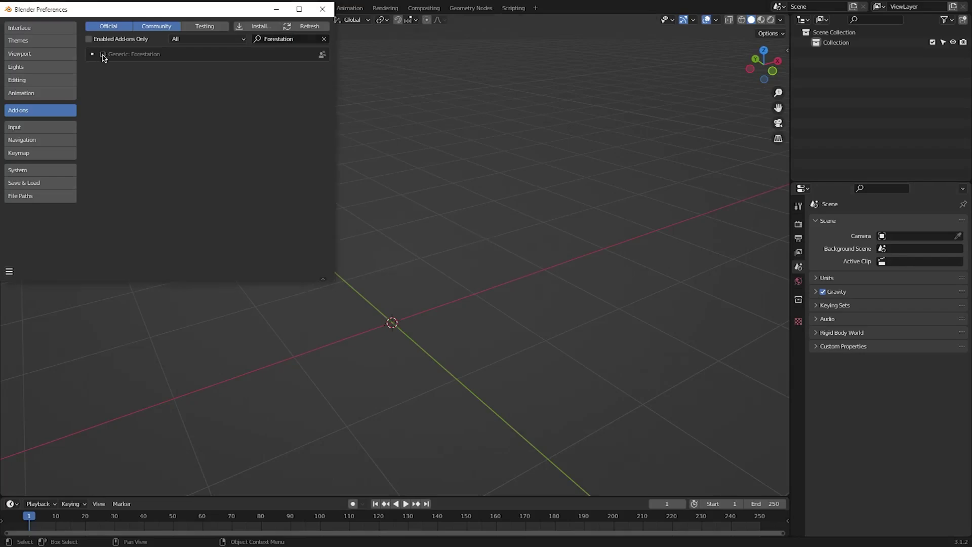
Step: Enable the Forestation add-on in the Blender preferences and save the preferences
click(92, 54)
click(9, 272)
click(41, 238)
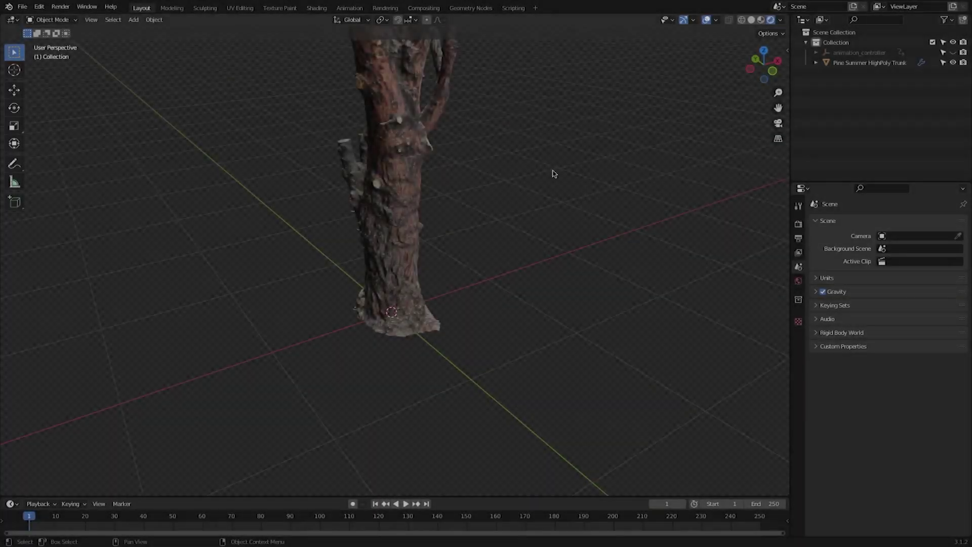
Step: Switch the render engine to Cycles with the GPU Compute device and the Experimental feature set
scroll(397, 157, up, 3)
shift+middle_drag(458, 223, 643, 213)
scroll(500, 232, up, 4)
click(798, 223)
click(892, 223)
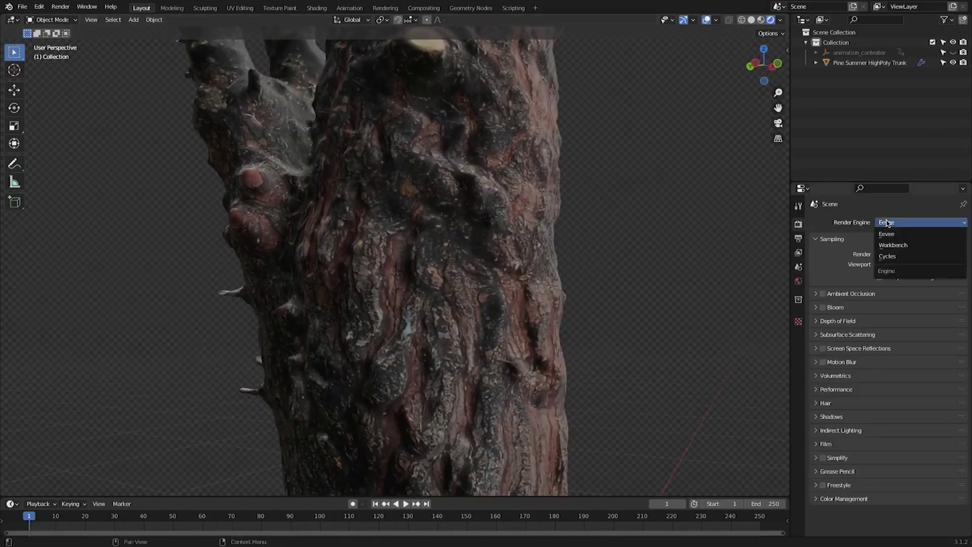
click(899, 257)
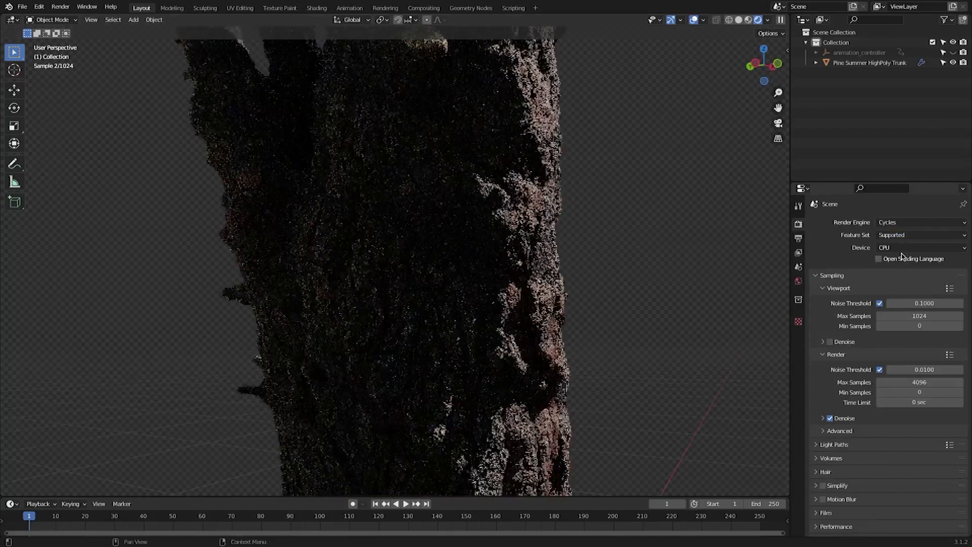
click(909, 248)
click(904, 270)
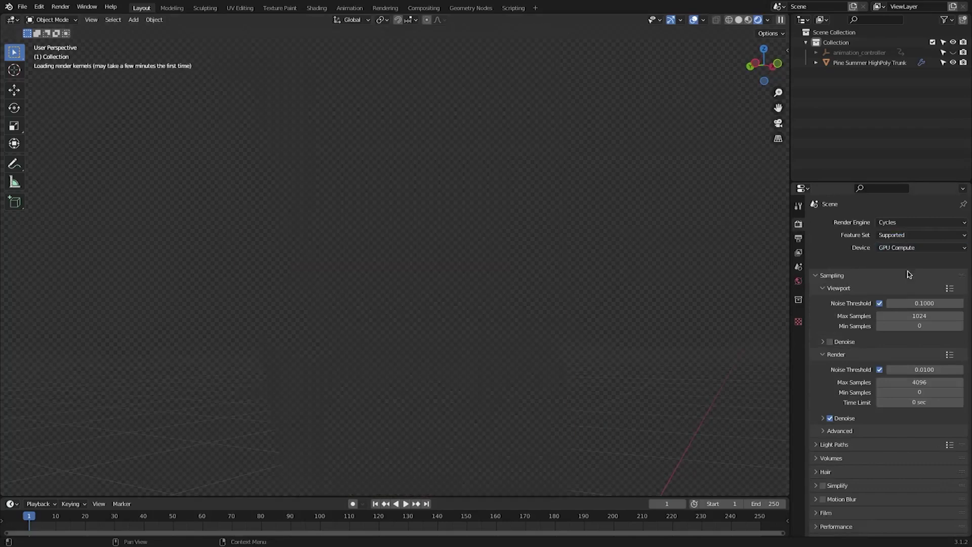
click(923, 237)
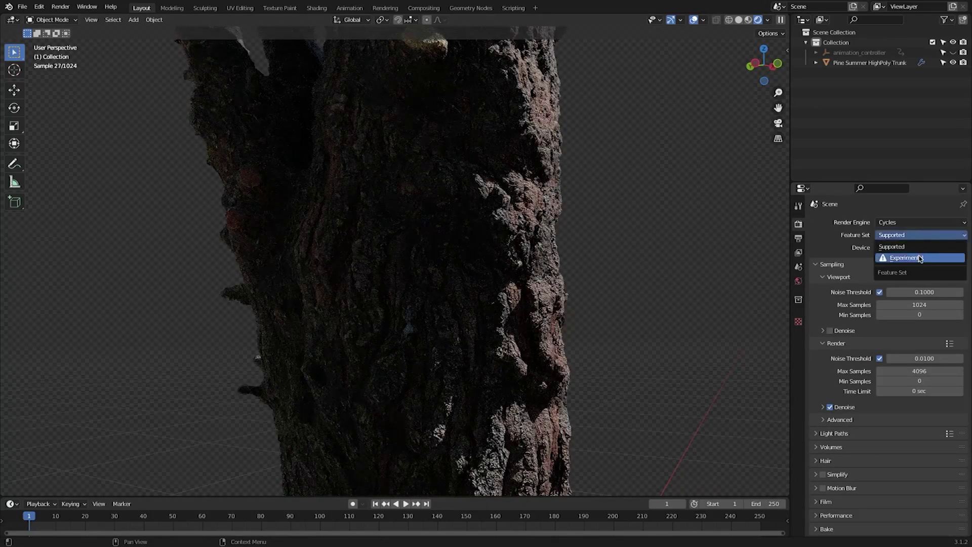
click(921, 258)
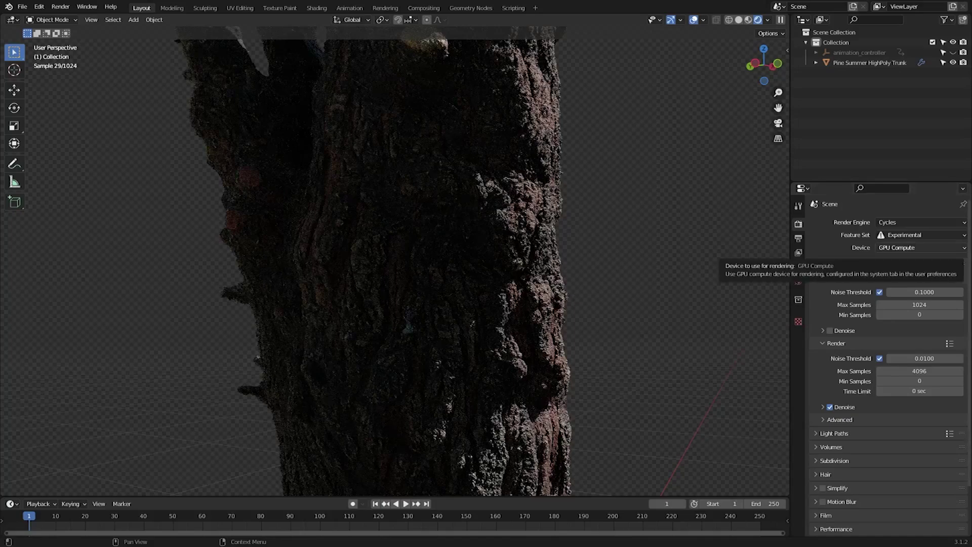
Step: Turn Adaptive Subdivision off and on again in the pine trunk's Subdivision modifier to compare the bark
middle_drag(646, 293, 605, 287)
click(870, 62)
click(799, 333)
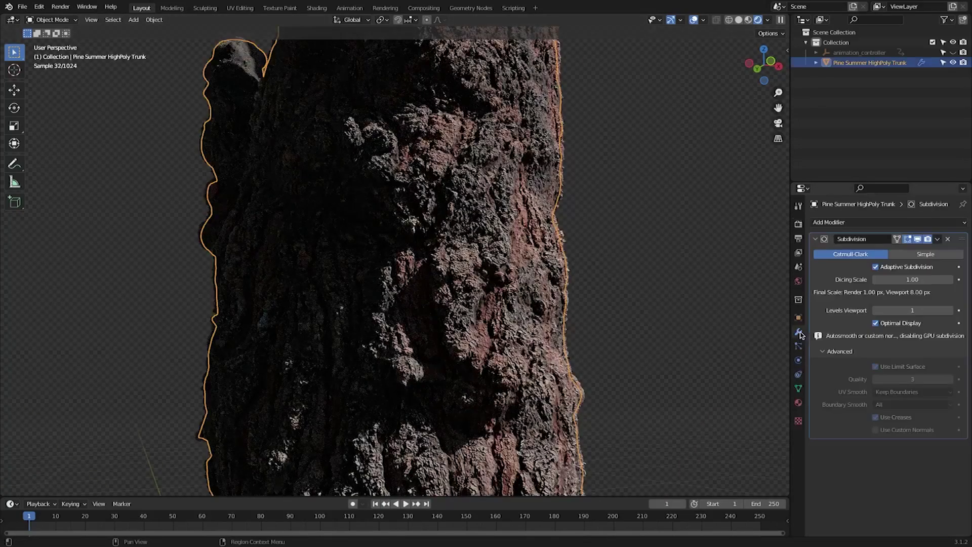
click(877, 269)
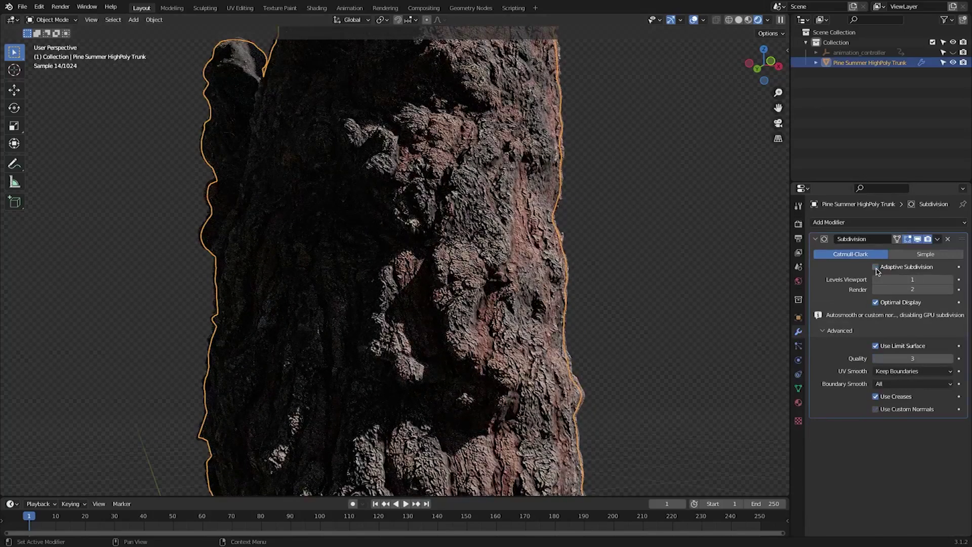
click(876, 268)
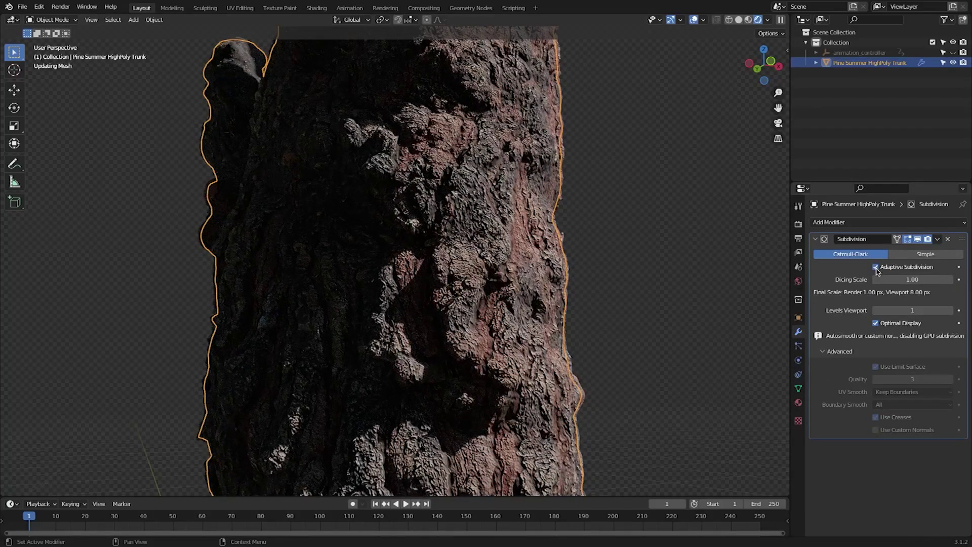
Step: Try a viewport dicing rate of 2 px on the pine trunk and set it back to 8 px
click(799, 224)
scroll(866, 405, down, 2)
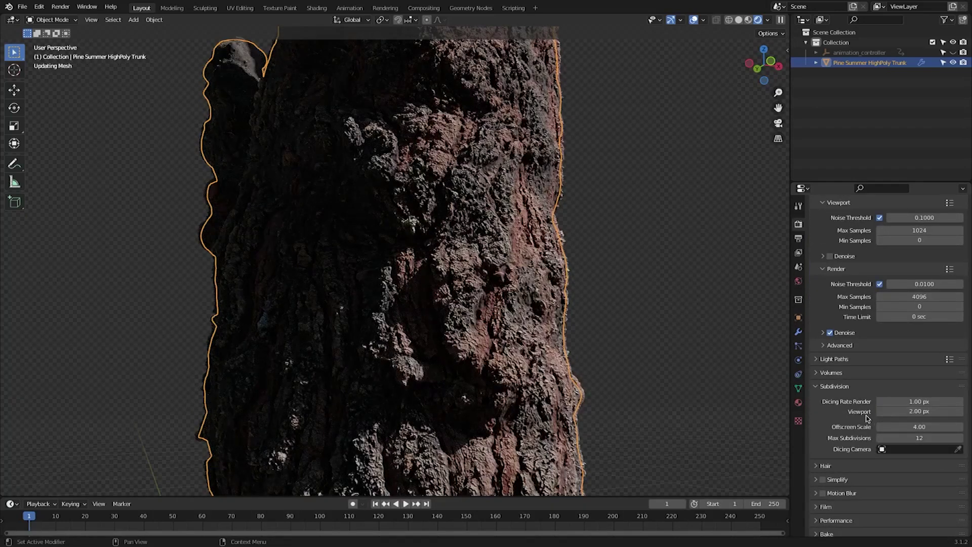
middle_drag(598, 274, 451, 209)
key(alt+a)
drag(919, 411, 952, 411)
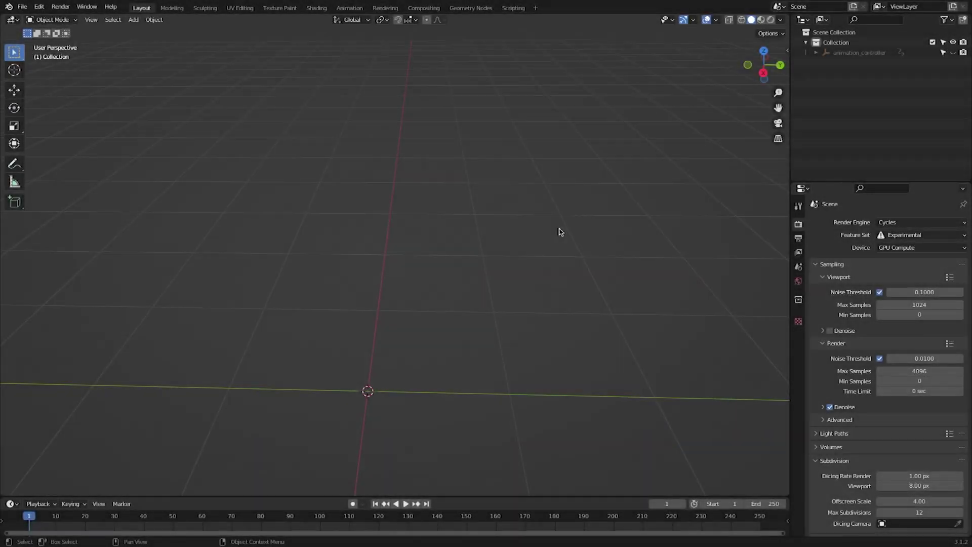
Step: Choose Eucalyptus gunnii 02 Summer in the Forestation tree library with the HighPoly option
key(n)
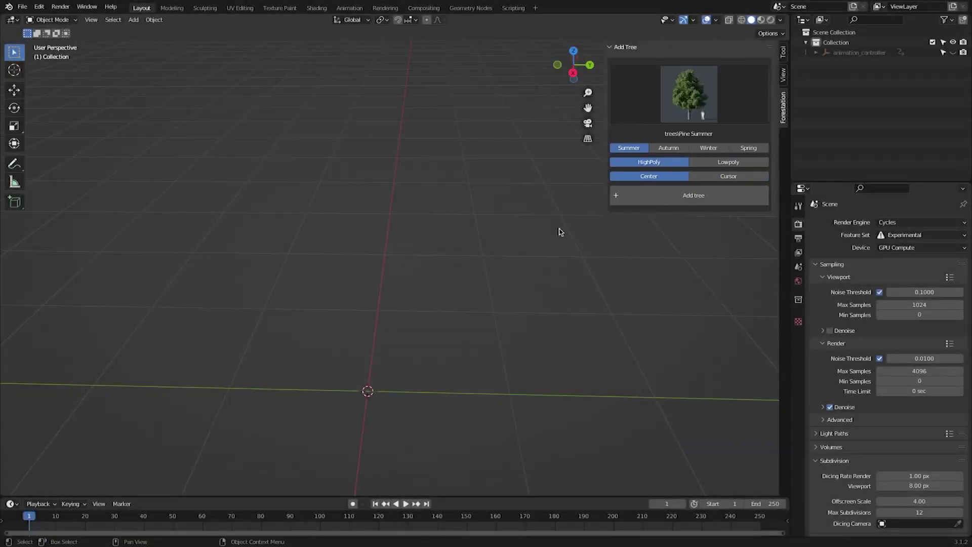
click(679, 109)
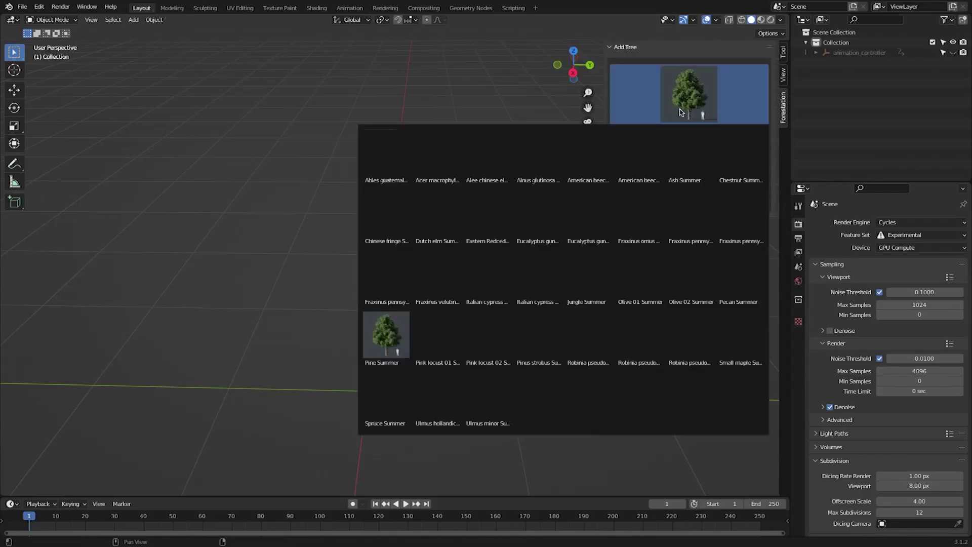
click(640, 269)
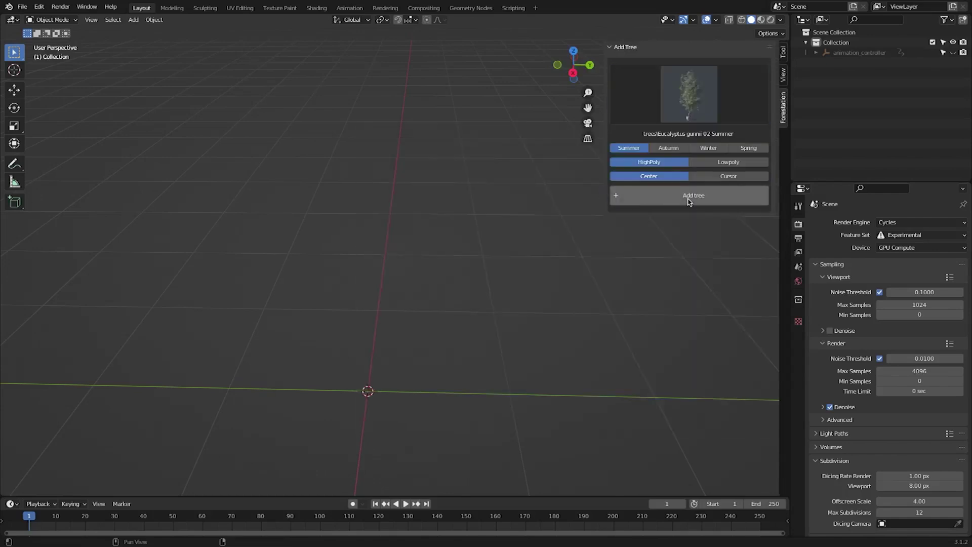
click(666, 163)
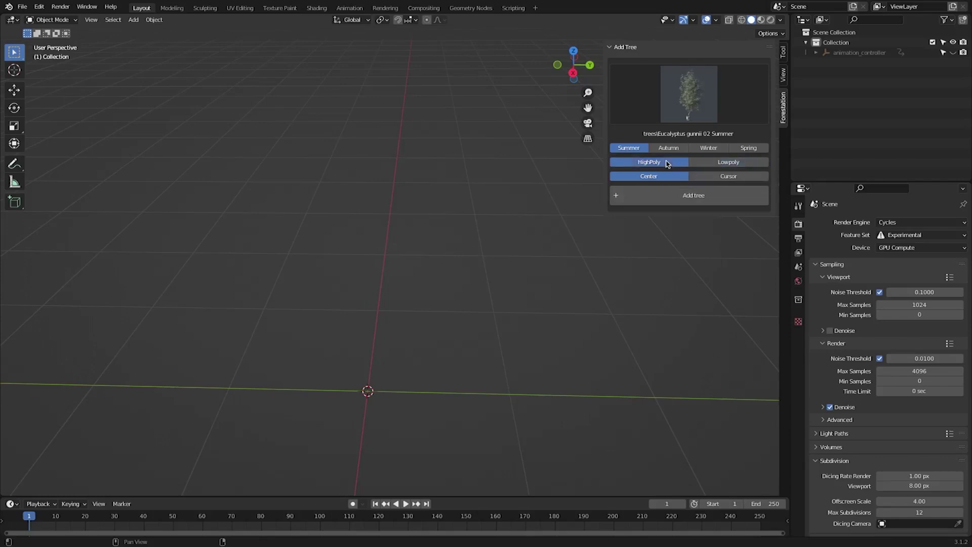
Step: Switch to Lowpoly, preview the Winter variant, and add the Summer eucalyptus at the scene center
click(701, 196)
click(724, 162)
click(709, 148)
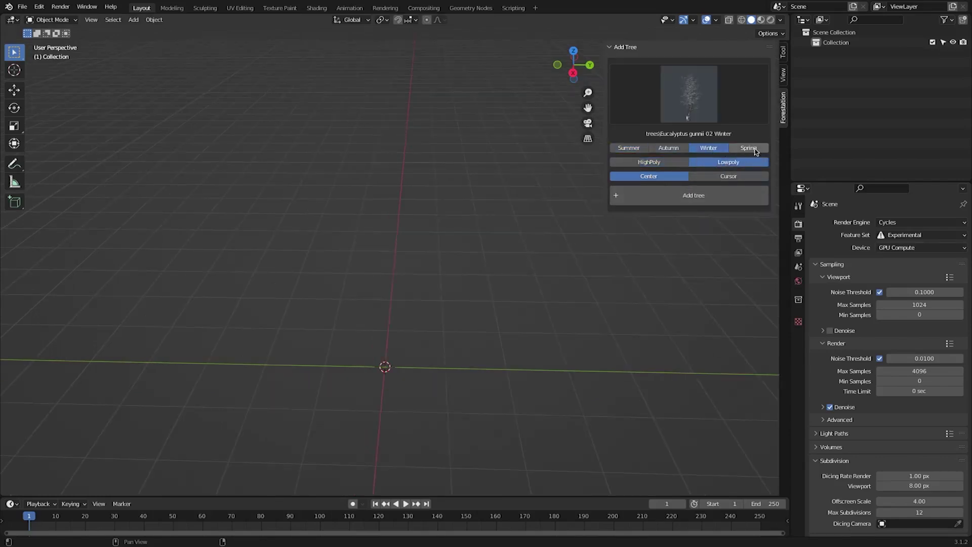
click(682, 177)
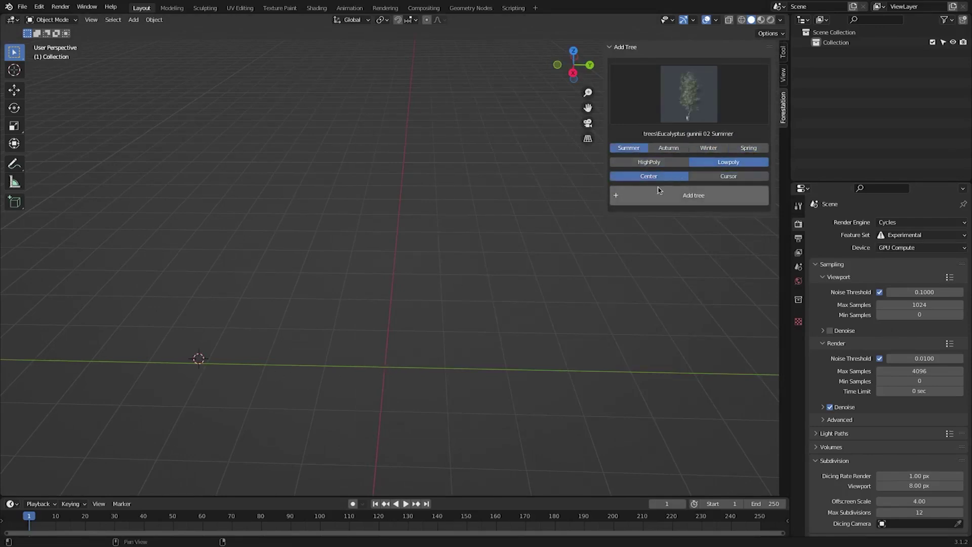
click(695, 198)
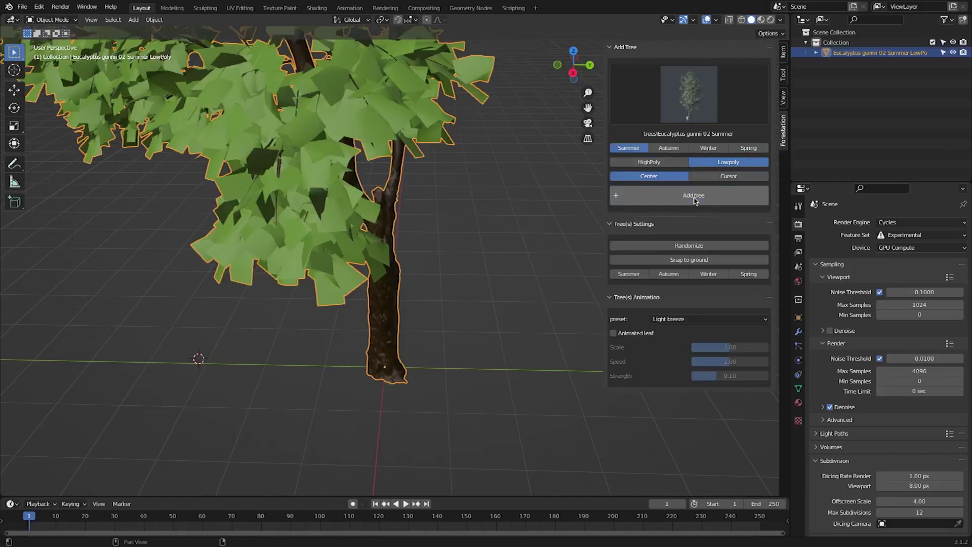
Step: Place the 3D cursor to one side of the first tree and add another low-poly eucalyptus at the cursor
click(740, 177)
scroll(282, 352, down, 5)
shift+right_click(92, 300)
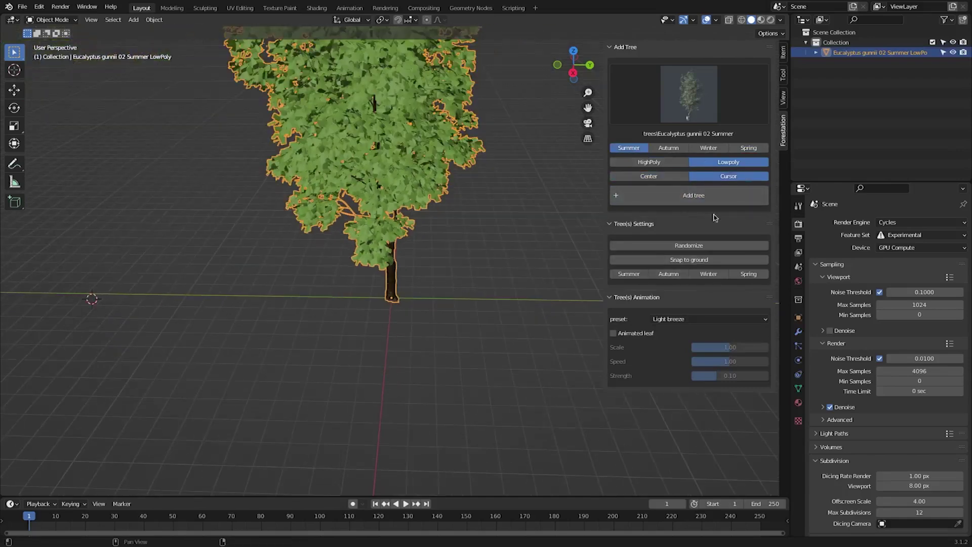
click(705, 195)
scroll(310, 251, down, 2)
shift+middle_drag(310, 252, 366, 302)
Step: Randomize the selected low-poly eucalyptus several times to vary its appearance
middle_drag(458, 236, 420, 249)
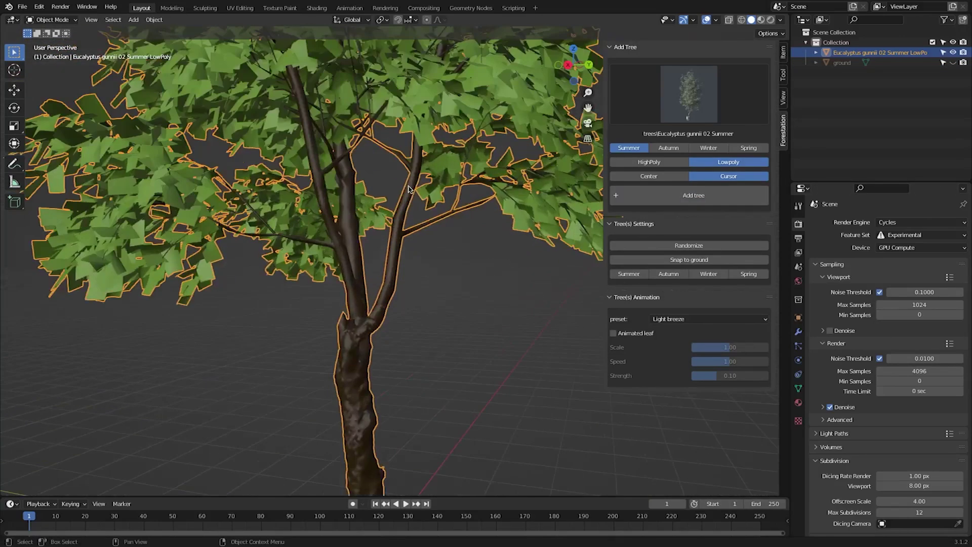
middle_drag(415, 190, 452, 197)
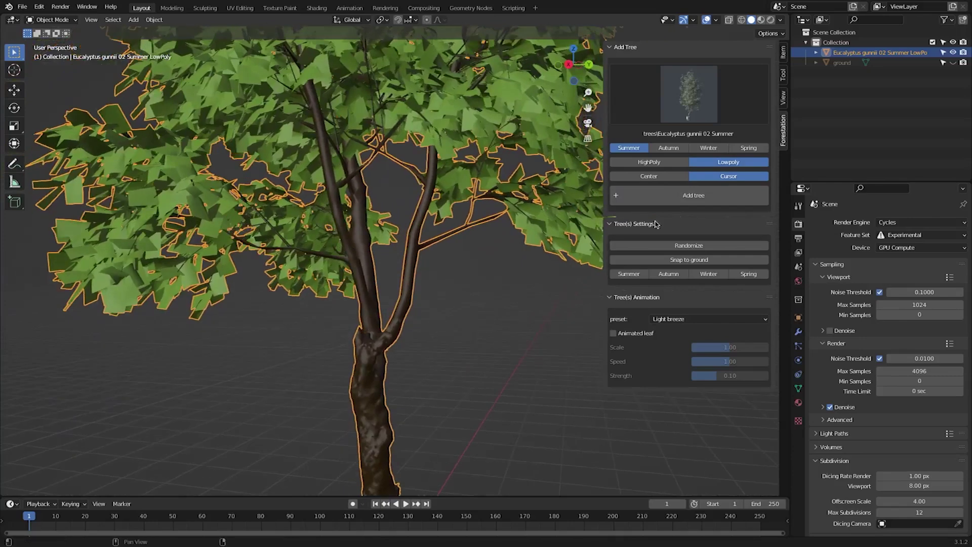
click(696, 245)
click(695, 245)
middle_drag(515, 205, 537, 213)
click(697, 245)
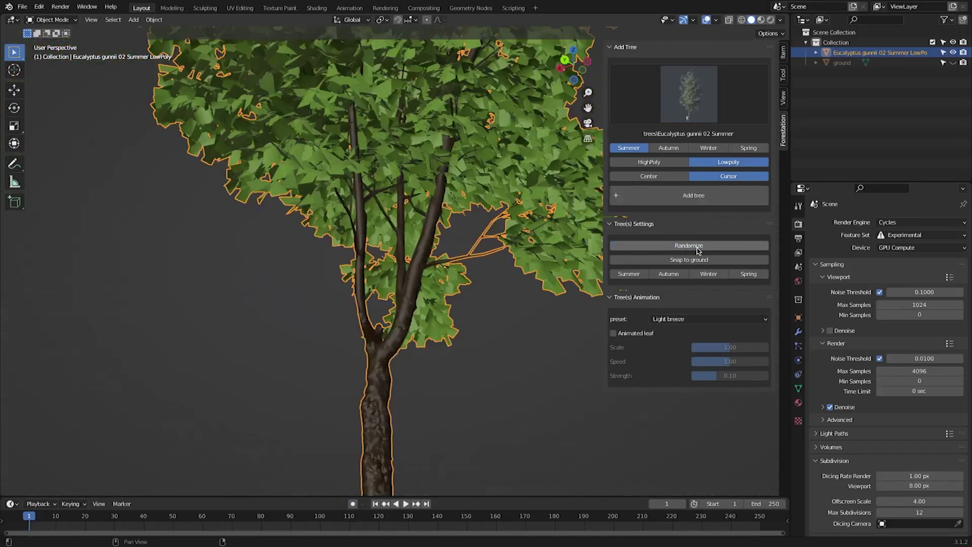
click(697, 250)
Step: Show the hidden ground object in the viewport and raise the eucalyptus above it along the Z axis
scroll(557, 274, down, 5)
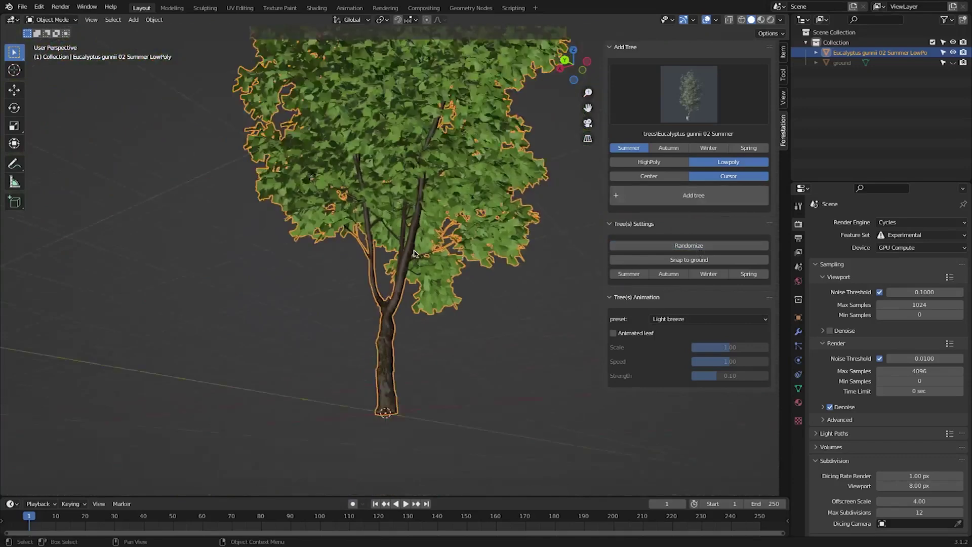
middle_drag(572, 304, 463, 293)
click(953, 63)
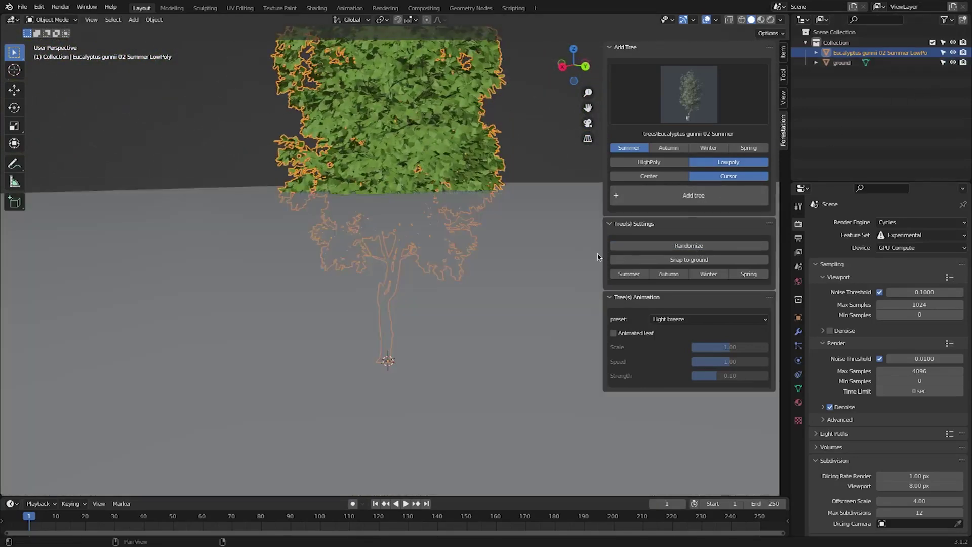
scroll(510, 135, down, 4)
middle_drag(510, 147, 518, 170)
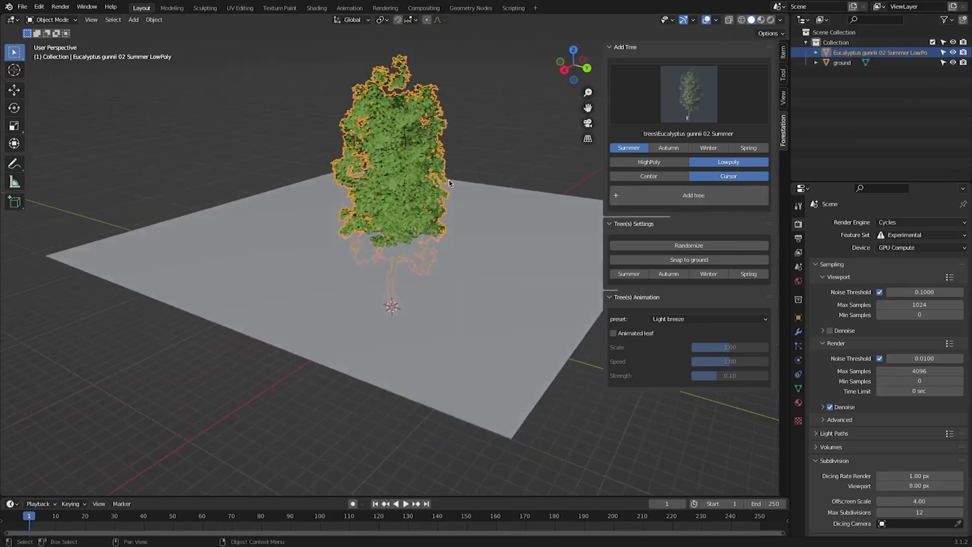
key(g)
key(z)
click(464, 43)
scroll(462, 183, up, 2)
Step: Select the ground plane and add the raised eucalyptus to the selection
click(497, 230)
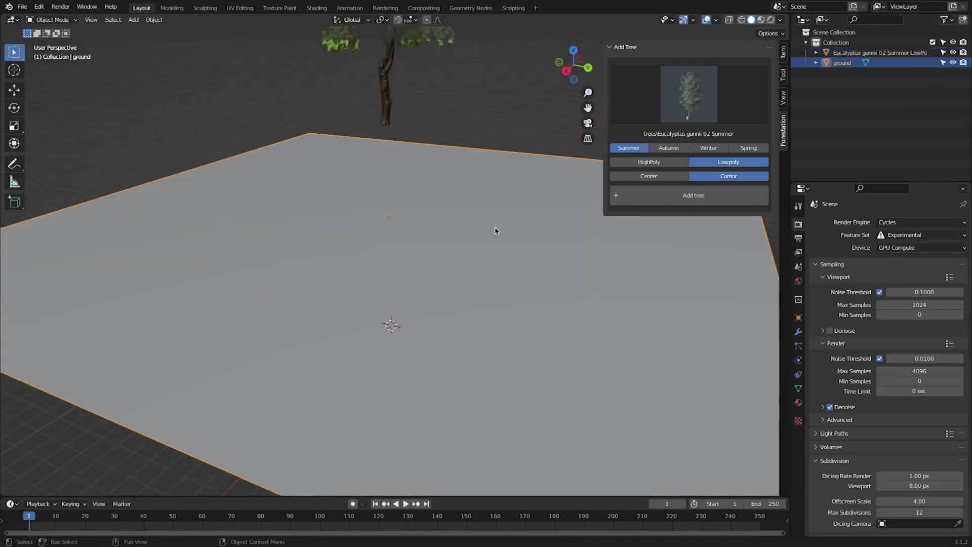
shift+click(399, 97)
middle_drag(400, 96, 404, 193)
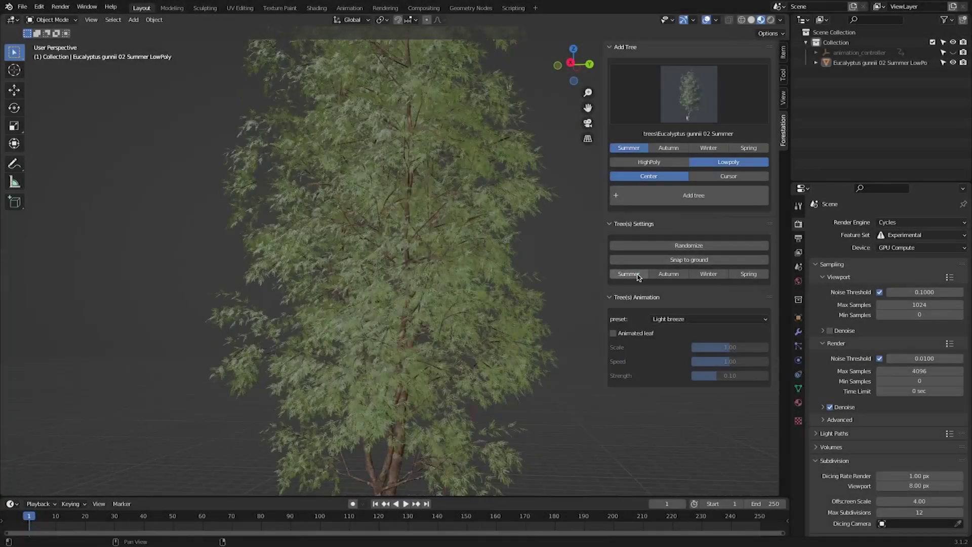
Step: Switch the eucalyptus through the Autumn, Winter and Spring seasons in the tree settings
click(674, 277)
click(708, 274)
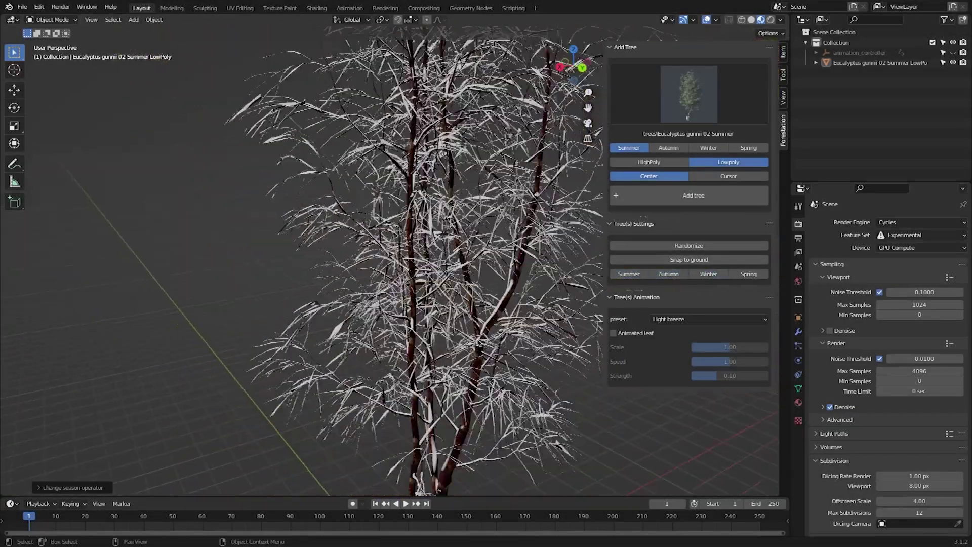
middle_drag(582, 283, 537, 286)
click(746, 273)
shift+middle_drag(450, 177, 439, 426)
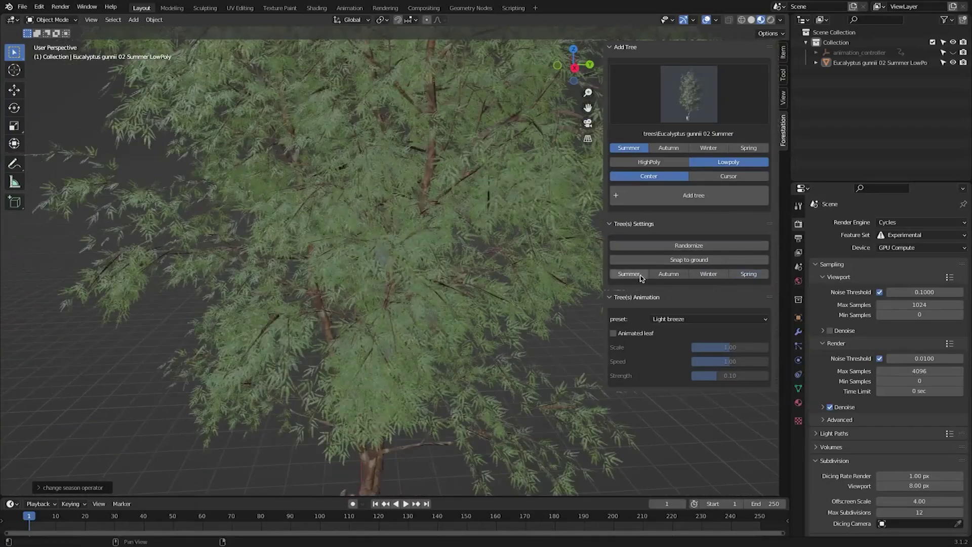
scroll(506, 267, down, 6)
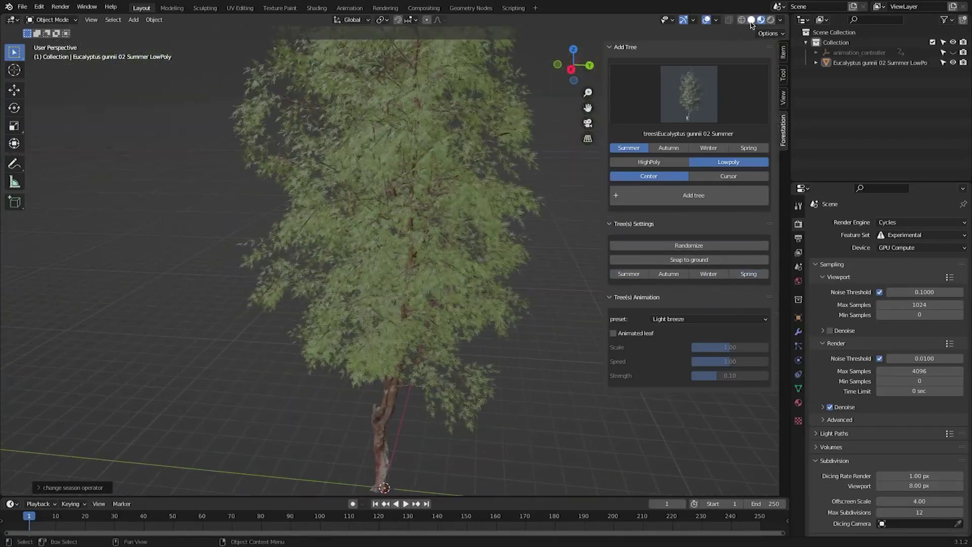
Step: In Solid shading, enable Animated leaf on the eucalyptus with the Light breeze preset and play the animation
click(751, 21)
click(613, 334)
click(709, 319)
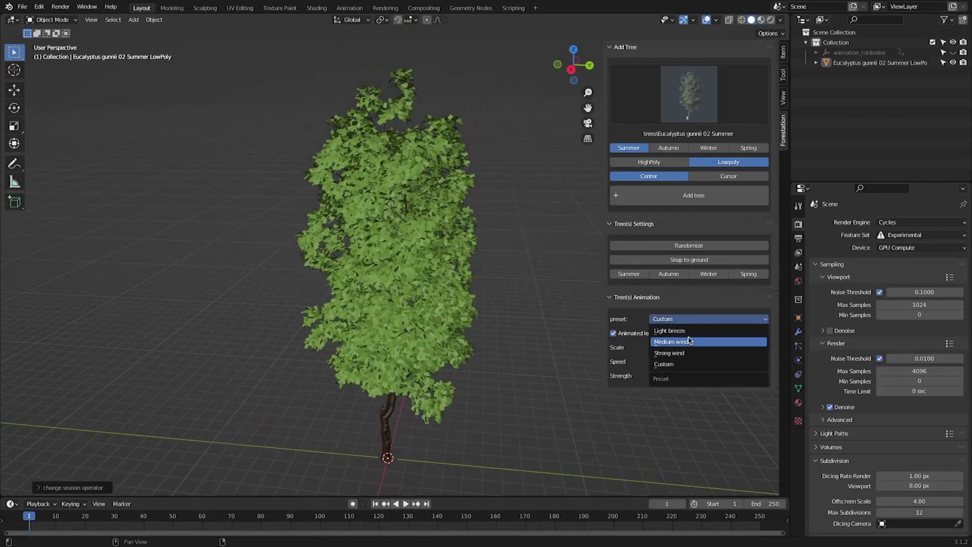
click(671, 330)
scroll(511, 289, up, 2)
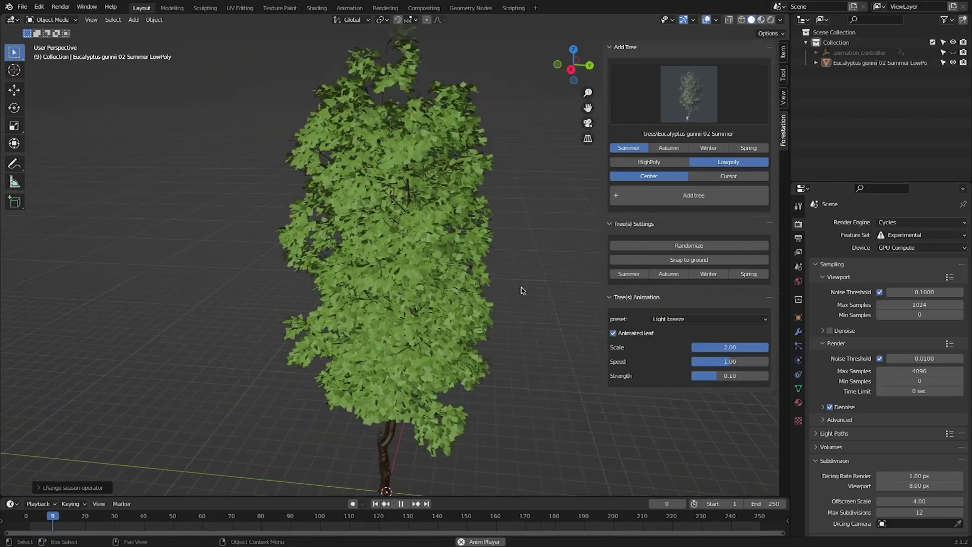
scroll(523, 291, up, 8)
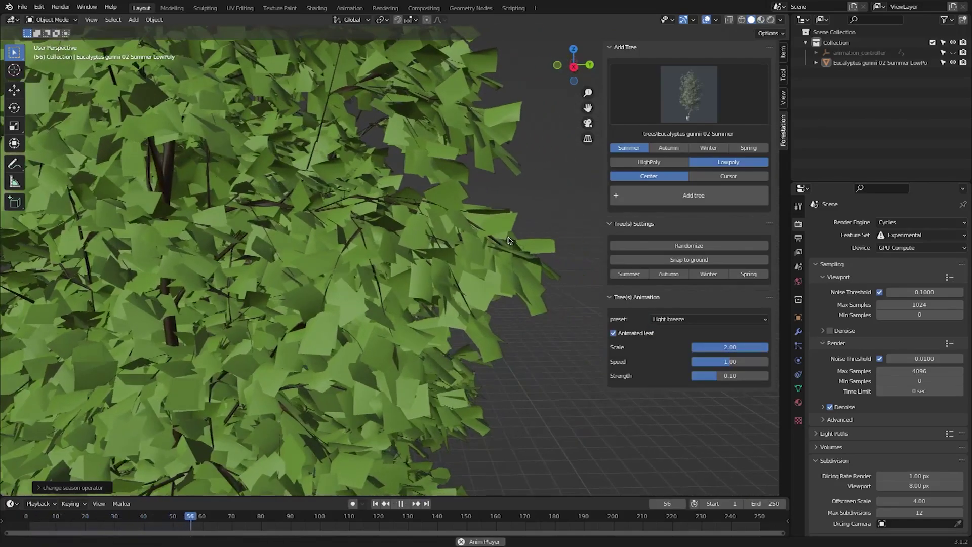
Step: Change the leaf animation preset to Medium wind, then to Strong wind, during playback
click(674, 315)
click(681, 347)
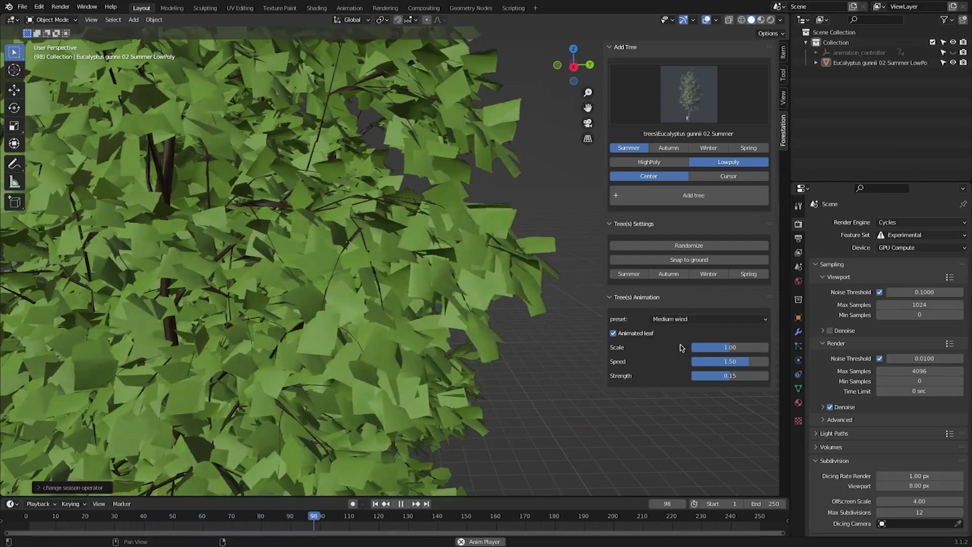
click(702, 319)
click(689, 354)
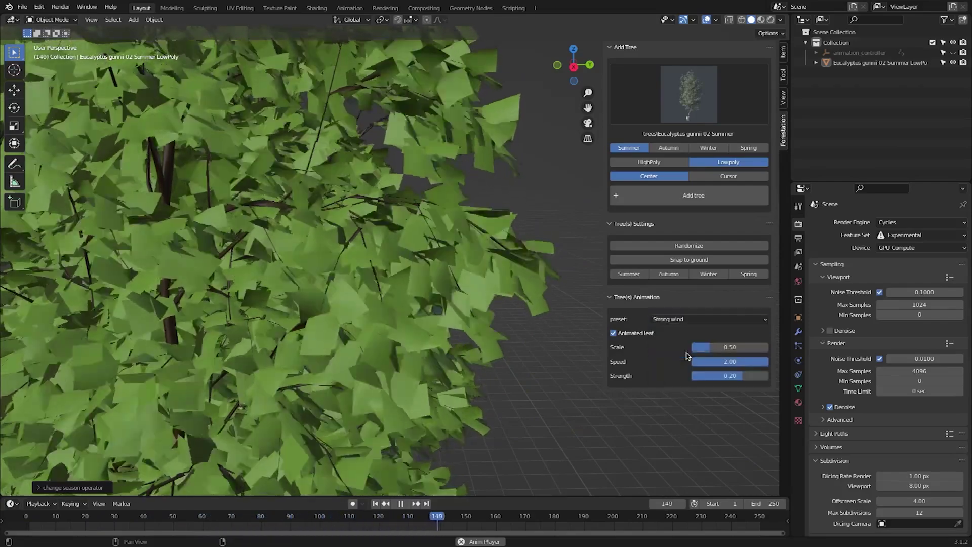
Step: Customize the leaf animation by adjusting its Scale and Strength
scroll(507, 289, down, 5)
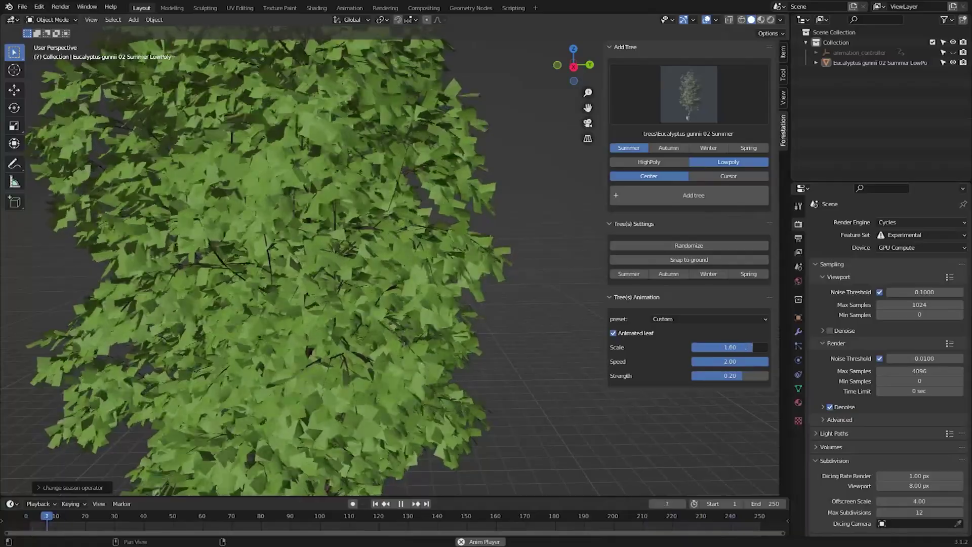
drag(753, 347, 739, 375)
drag(740, 375, 748, 375)
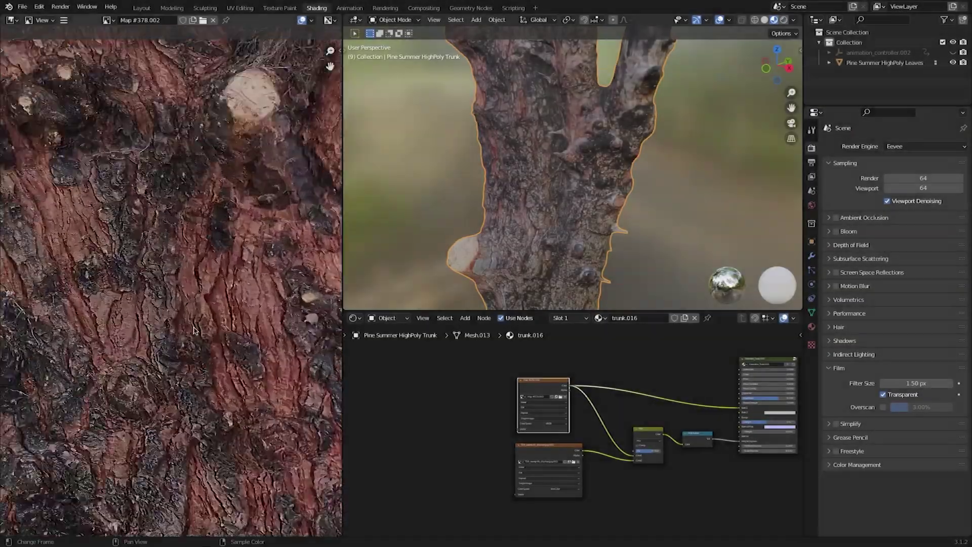
Step: Inspect the pine's texture maps, including the leaf material's alpha map Map #667.002 and diffuse map Map #666.002
click(549, 449)
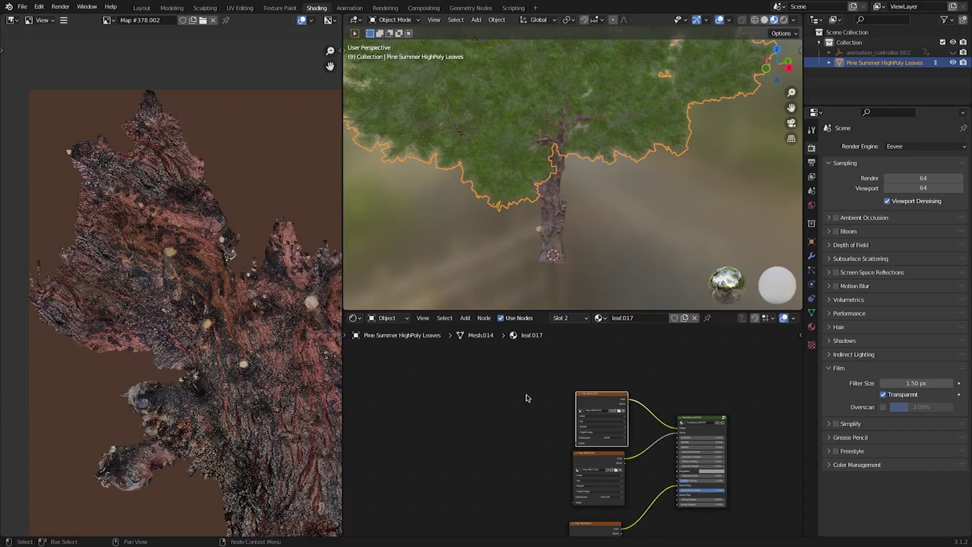
scroll(198, 337, down, 3)
click(107, 20)
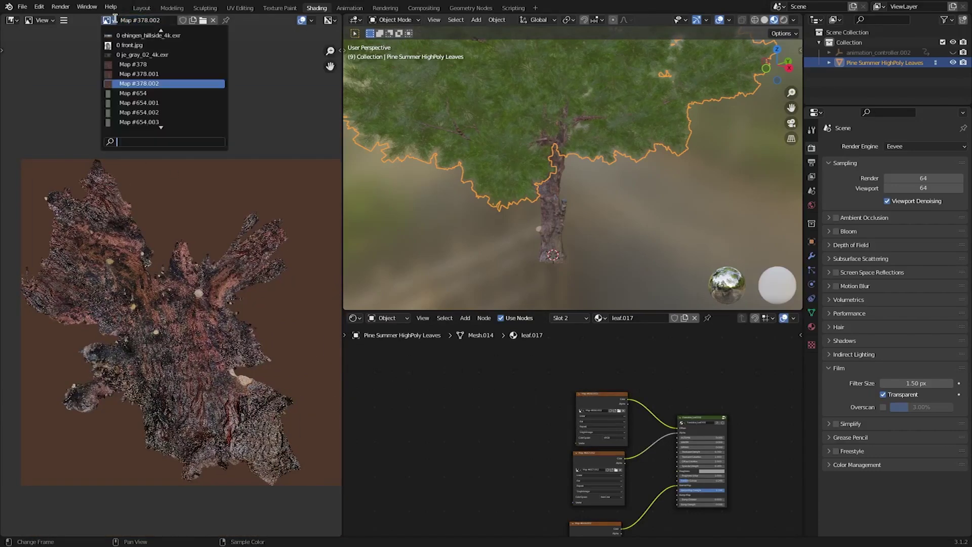
click(145, 93)
scroll(582, 481, down, 2)
click(582, 494)
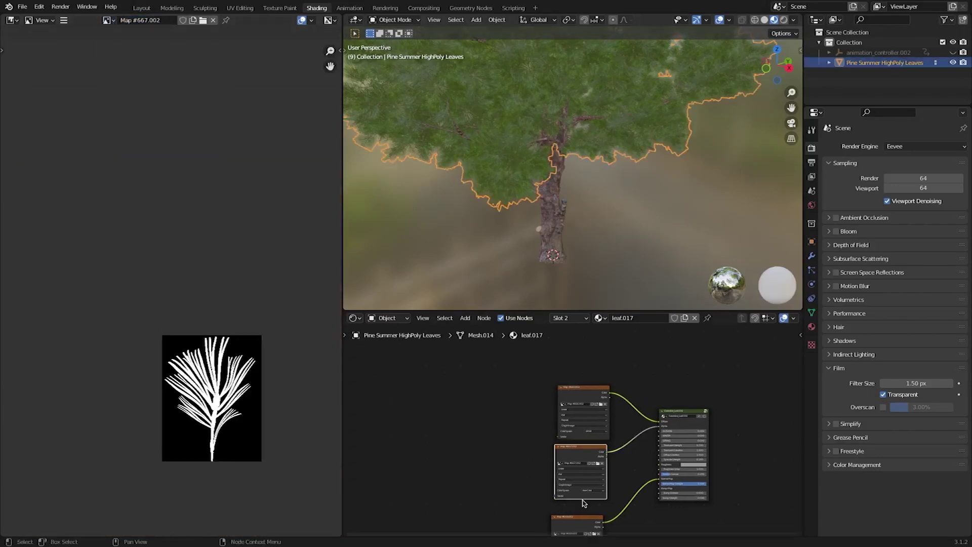
click(583, 413)
scroll(191, 247, up, 6)
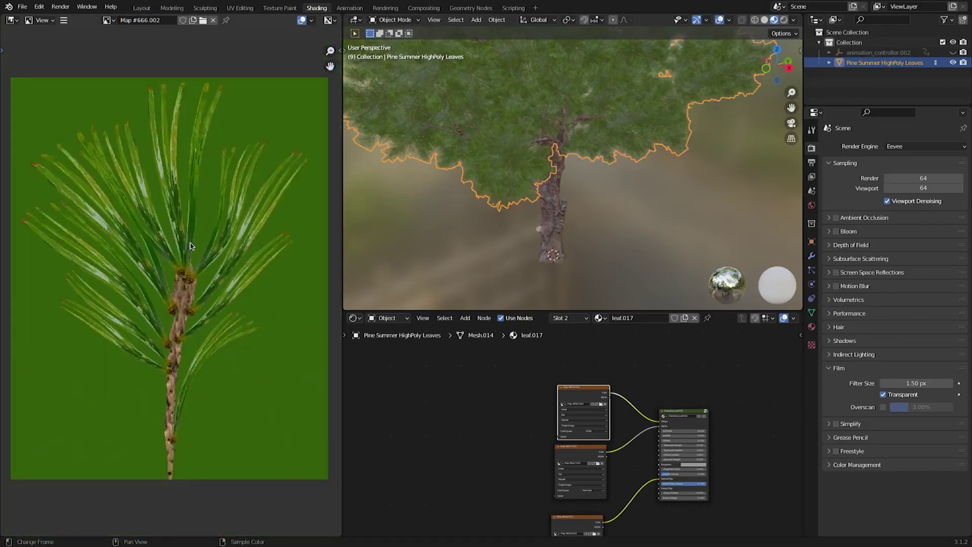
middle_drag(191, 253, 179, 260)
Step: Extend the 3D viewport across the space above the image and node editors and frame the Forestation_Leaf node's inputs
drag(348, 23, 172, 127)
scroll(467, 203, up, 6)
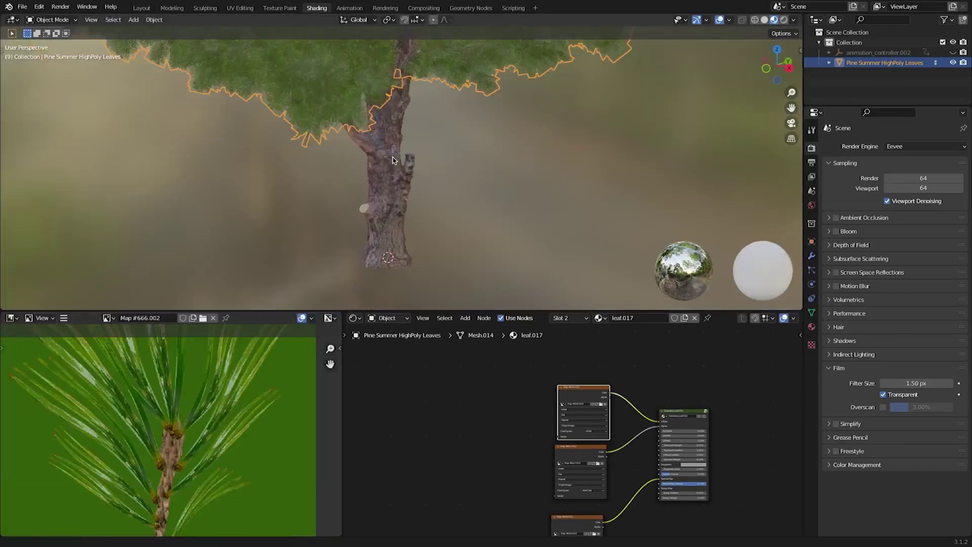
scroll(571, 430, up, 5)
middle_drag(686, 435, 544, 456)
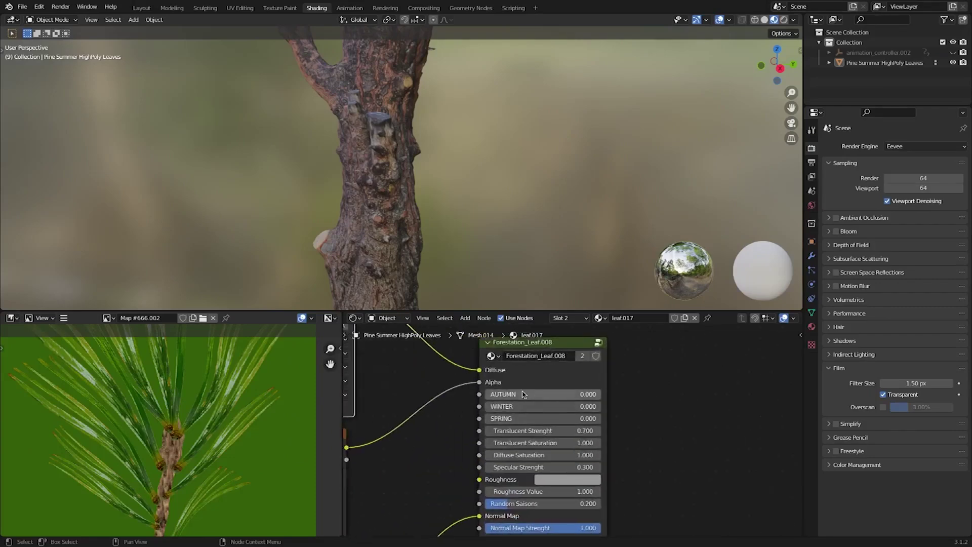
Step: On the pine trunk's Forestation_Trunk node, set Snow to about 0.829, Moss to 0.470 and Moss Quantity to 0.578
click(405, 207)
scroll(434, 204, down, 9)
scroll(434, 204, up, 9)
shift+middle_drag(434, 204, 413, 40)
middle_drag(590, 376, 418, 534)
scroll(480, 408, down, 1)
drag(481, 394, 591, 394)
drag(554, 431, 555, 431)
drag(526, 405, 526, 412)
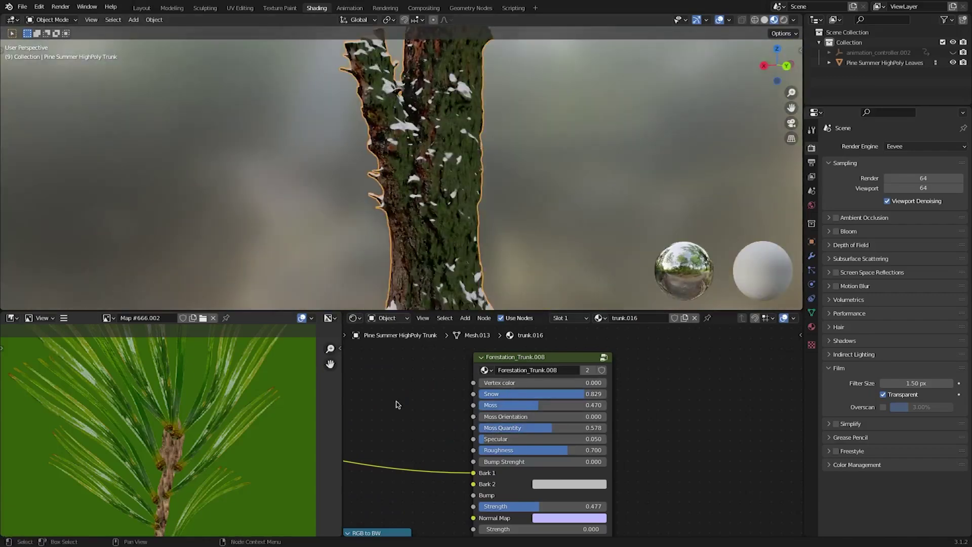
Step: Examine the trunk material's nodes from the bark and displacement textures through Mix and RGB to BW to Height Displace
scroll(394, 395, down, 2)
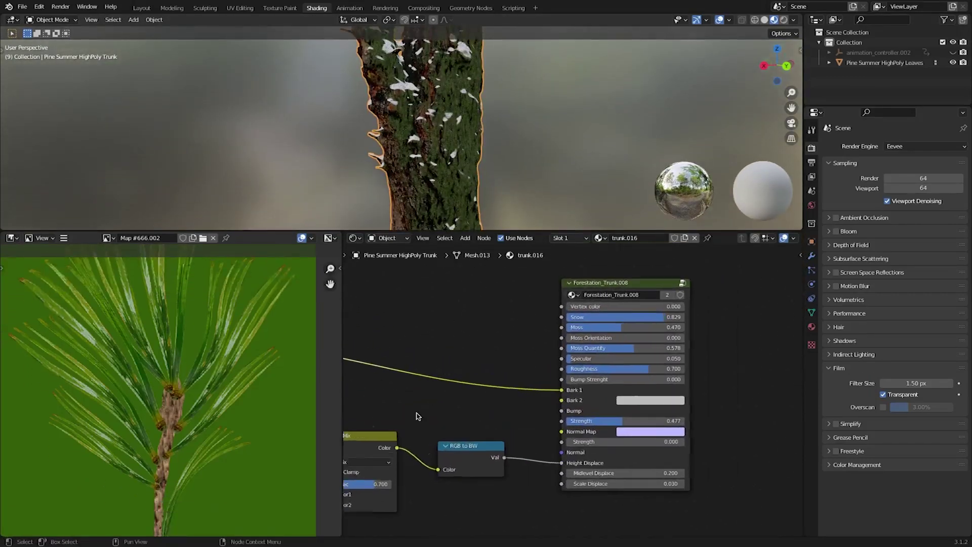
scroll(448, 422, up, 1)
middle_drag(448, 421, 679, 341)
middle_drag(536, 381, 575, 466)
scroll(754, 375, down, 4)
middle_drag(754, 376, 585, 385)
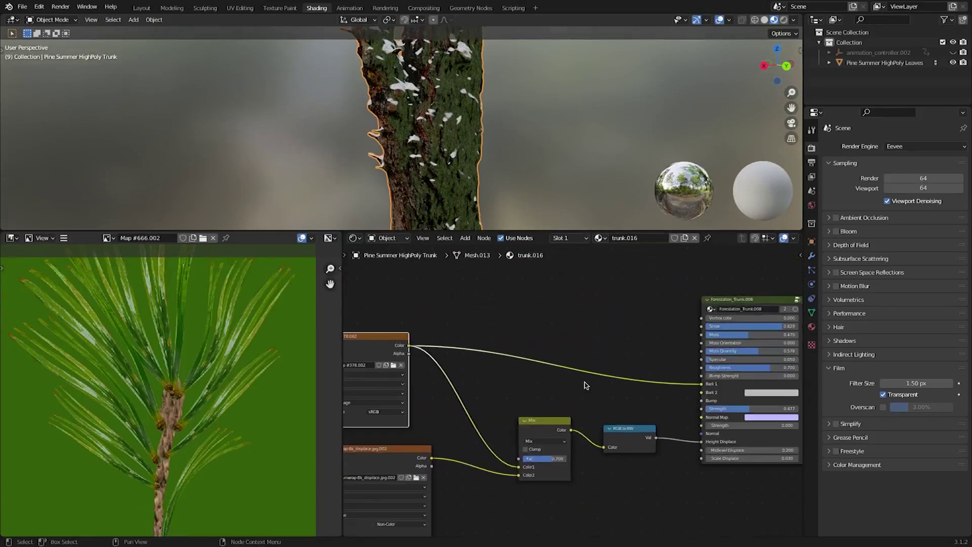
Step: Enlarge the 3D viewport, then set the trunk node's Snow to 1.000 and its Normal Map Strength to 10.000
scroll(586, 386, down, 3)
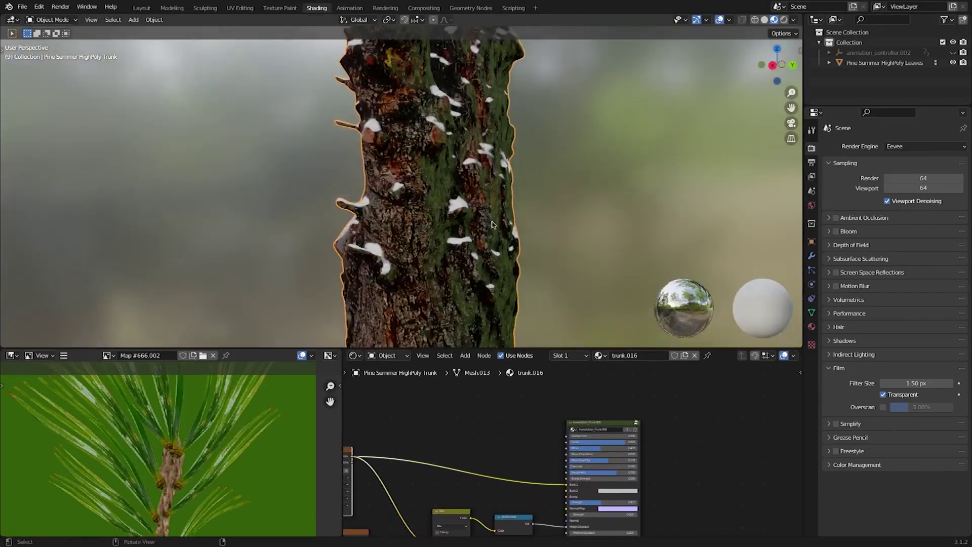
scroll(521, 446, up, 4)
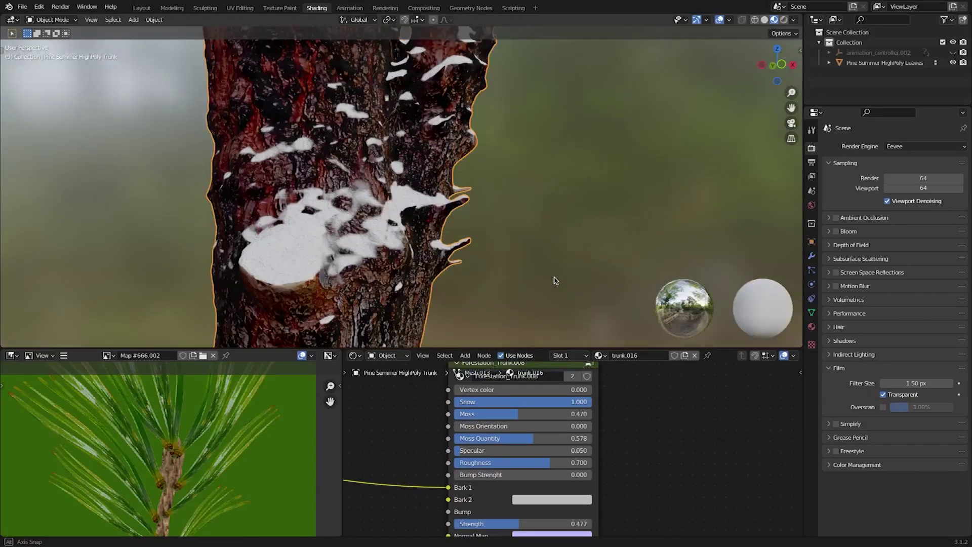
scroll(522, 498, down, 2)
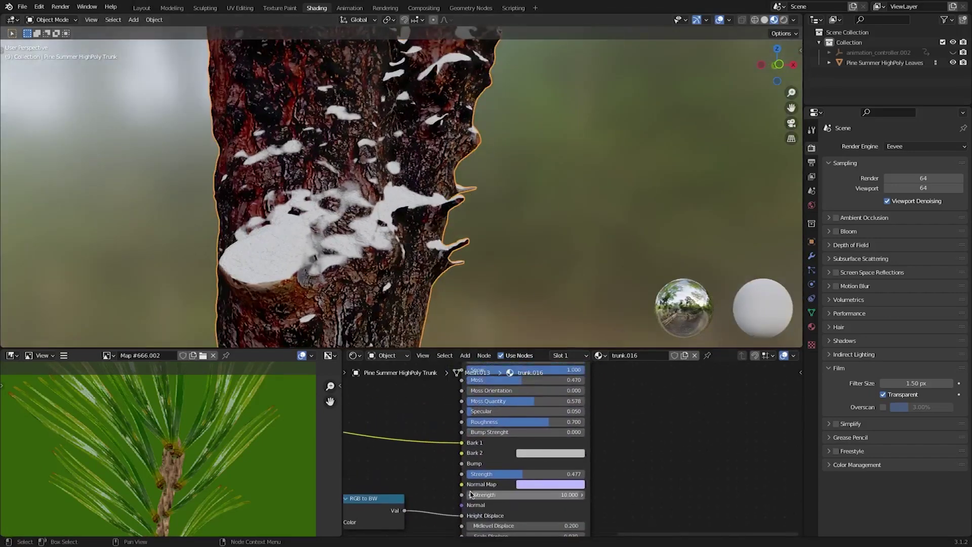
scroll(471, 495, up, 2)
Step: On the pine's trunk node, set Snow to 0.000, Moss to 1.000, Moss Orientation to 0.183 and Moss Quantity to 1.000
drag(537, 449, 508, 450)
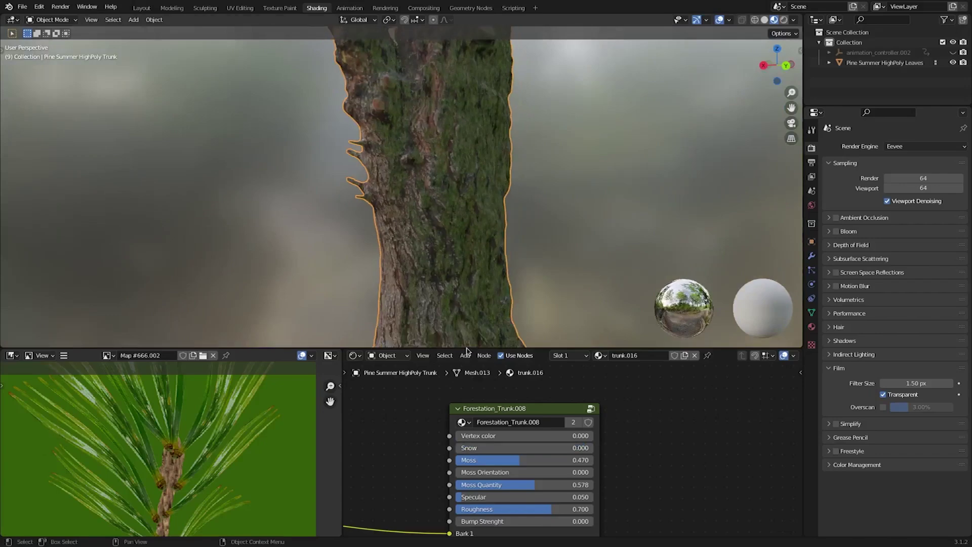
drag(507, 460, 526, 480)
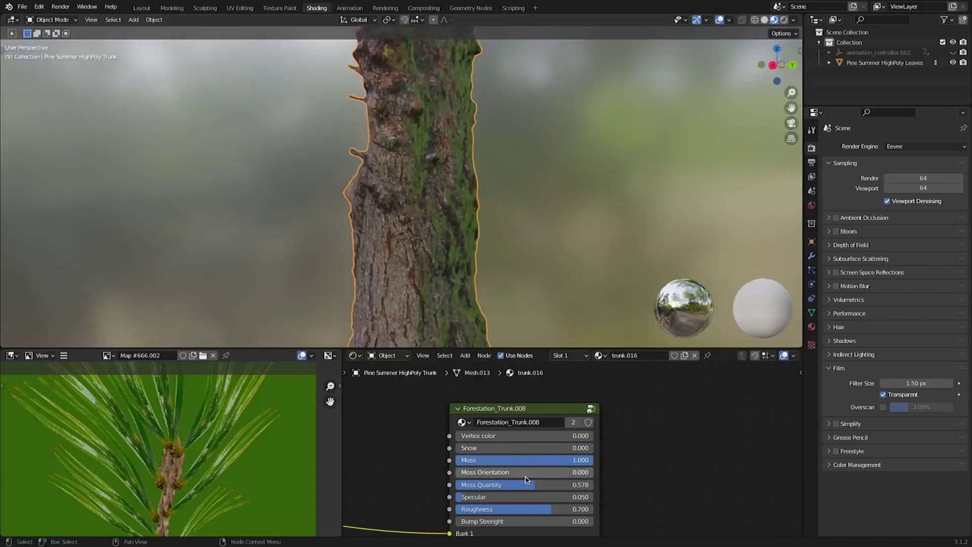
mouse_move(527, 479)
mouse_down()
mouse_move(595, 484)
mouse_move(519, 472)
mouse_up()
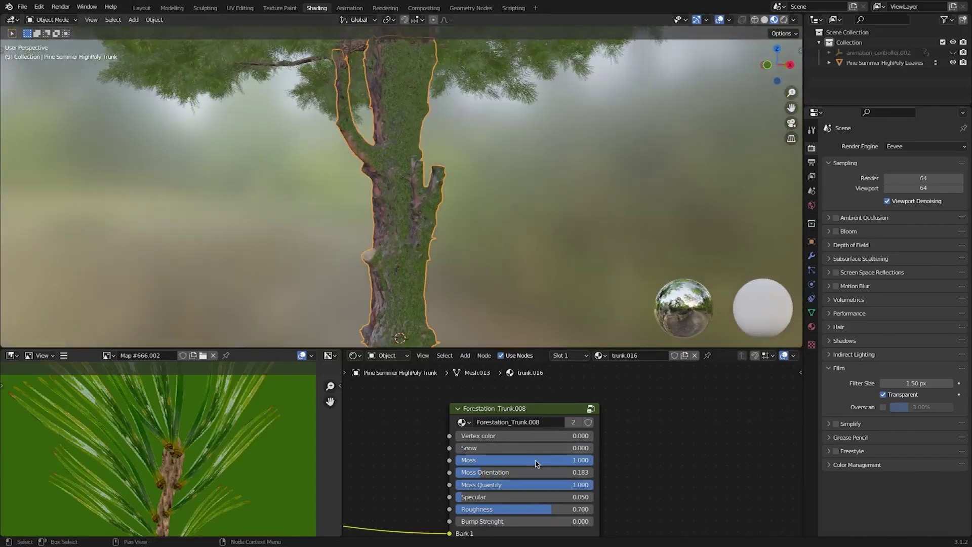
drag(537, 460, 508, 427)
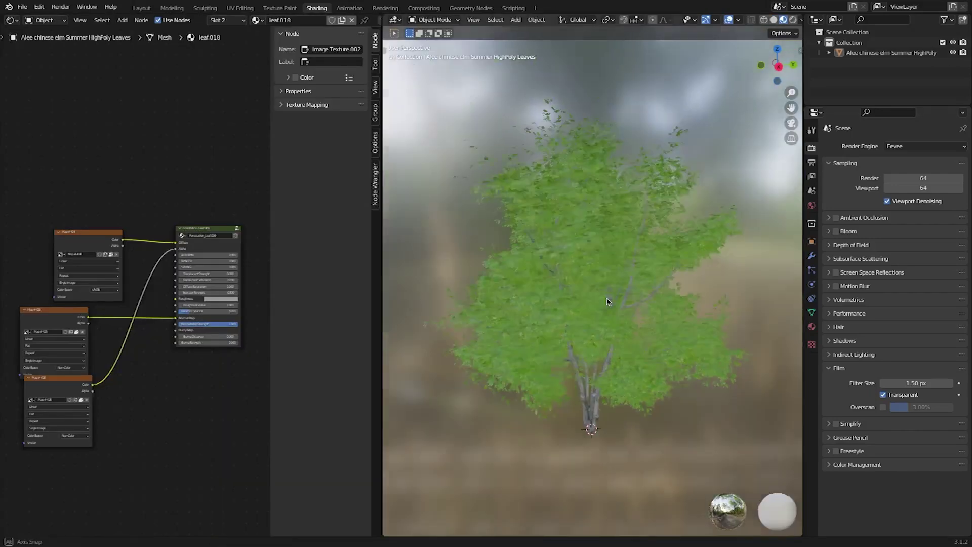
Step: On the Chinese elm's Forestation_Leaf node, vary Random Saisons and set it to 1.000, checking the leaf colours up close
scroll(131, 353, up, 5)
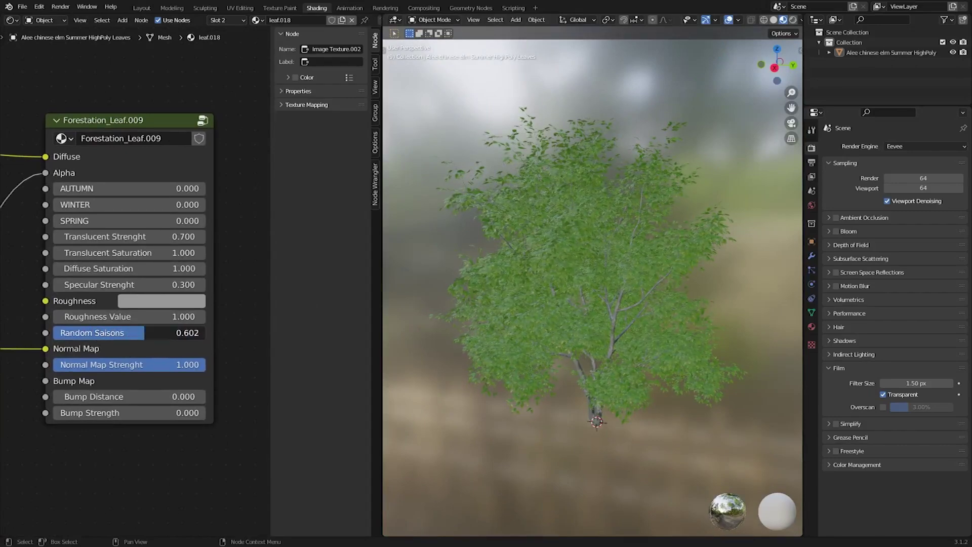
drag(145, 333, 206, 332)
drag(115, 332, 53, 333)
scroll(608, 330, up, 12)
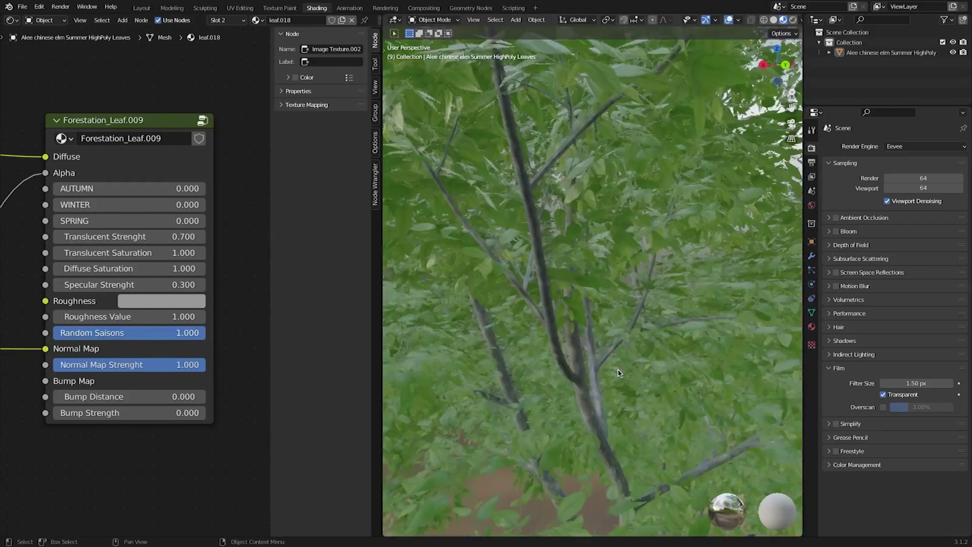
ctrl+middle_drag(599, 265, 714, 303)
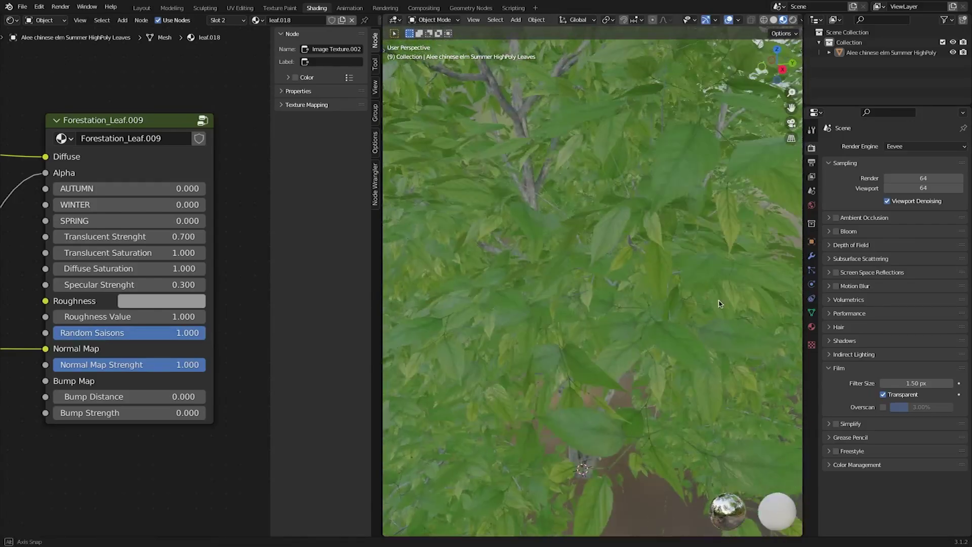
scroll(653, 304, up, 1)
mouse_move(205, 333)
mouse_down()
mouse_move(53, 332)
mouse_move(205, 333)
mouse_up()
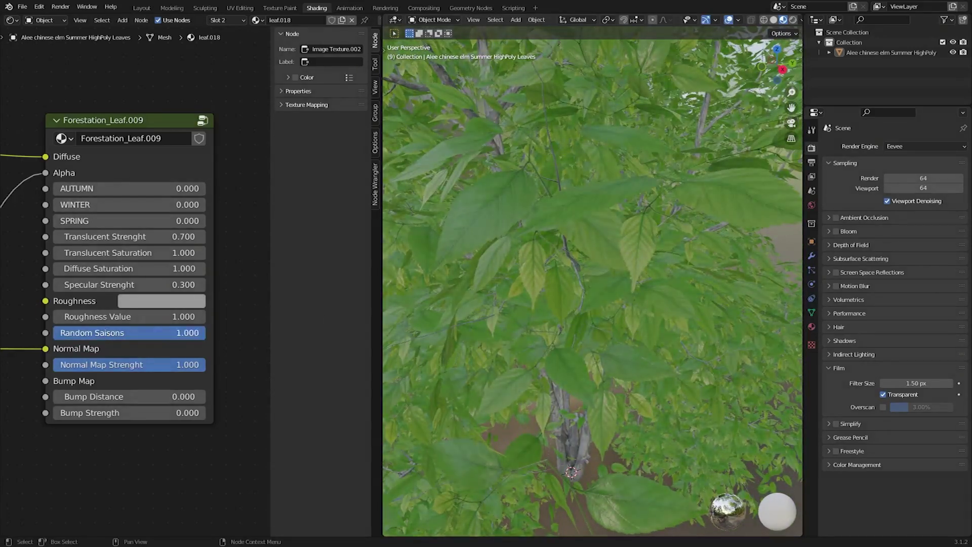
Step: In the Layout workspace, select the Sun light and rotate it freely to change the lighting on the elm
key(r)
key(r)
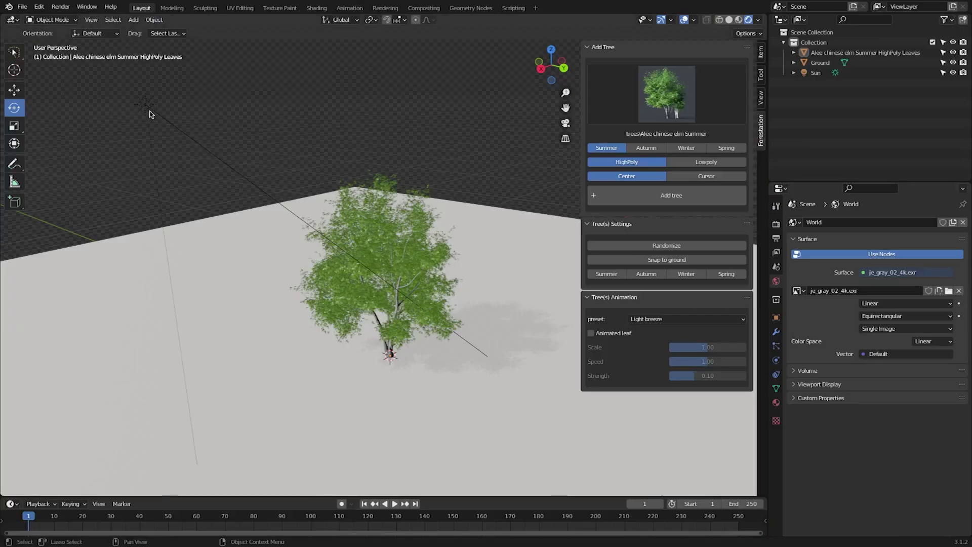
click(123, 95)
scroll(123, 95, up, 5)
click(123, 95)
middle_drag(303, 273, 365, 274)
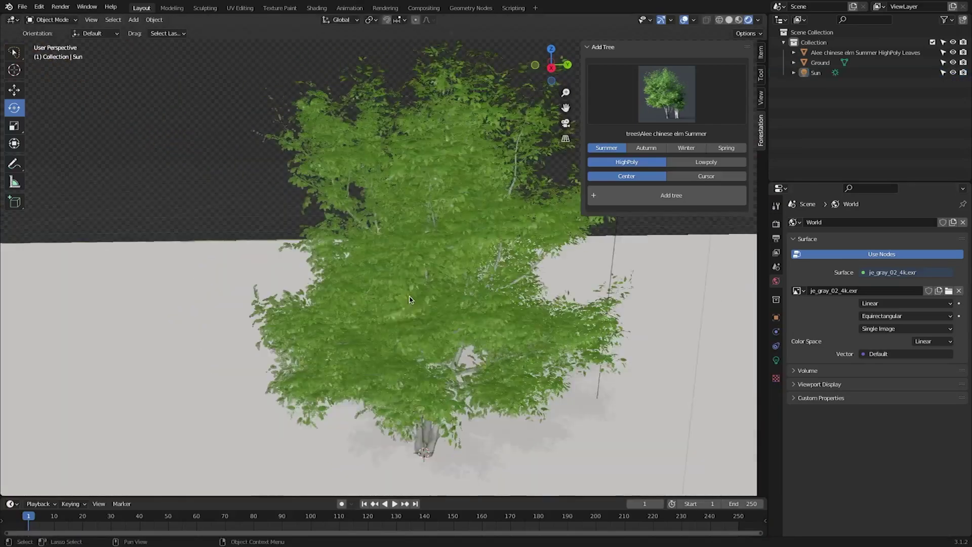
scroll(369, 304, up, 2)
shift+middle_drag(380, 355, 394, 288)
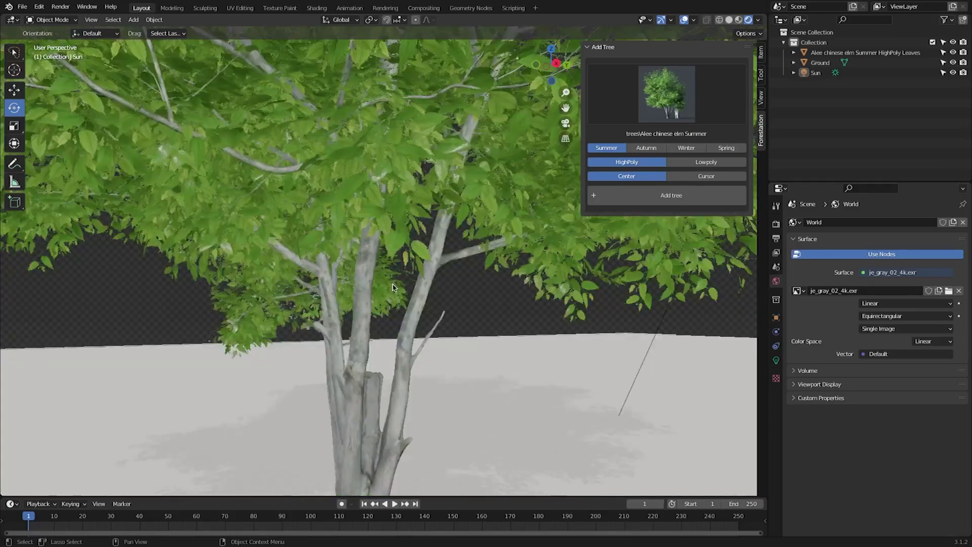